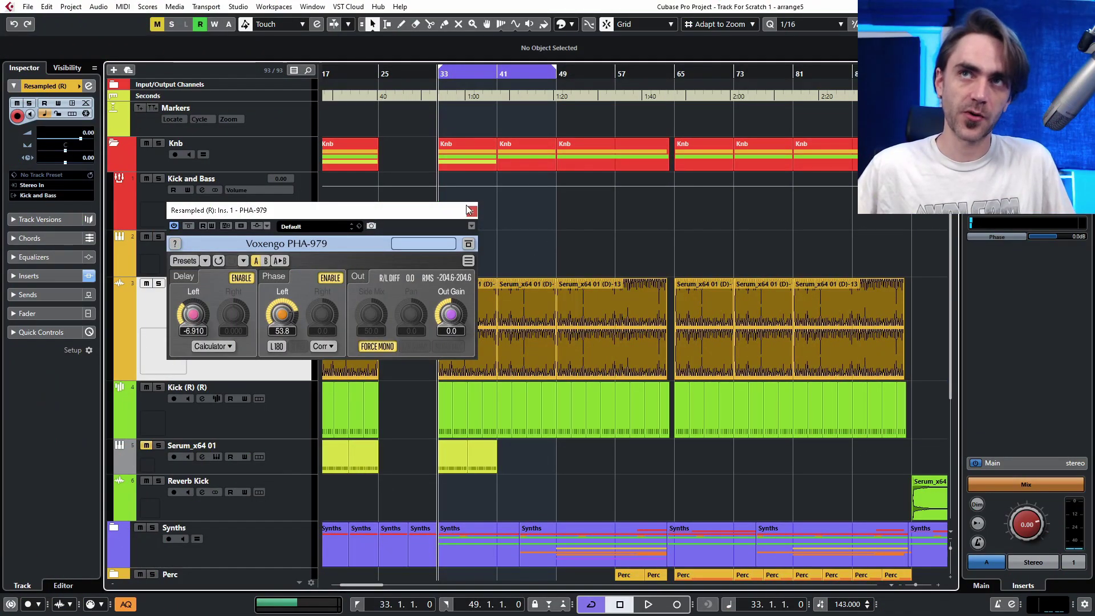
Open the channel settings of the Resampled (R) track and display its PHA-979 insert.
click(468, 210)
scroll(469, 274, up, 3)
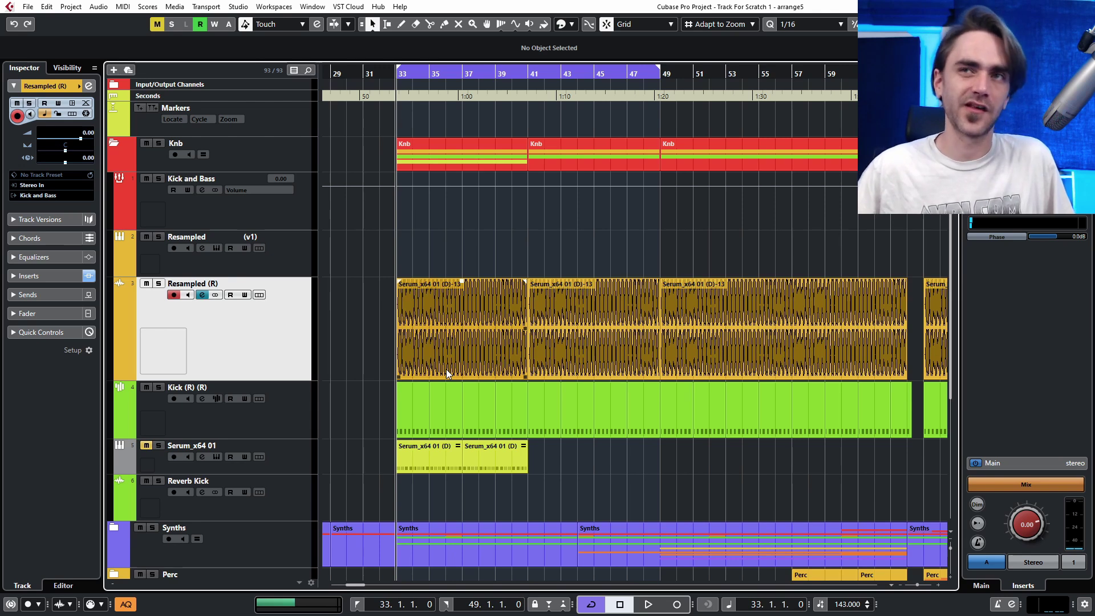
scroll(455, 356, up, 1)
scroll(468, 335, left, 3)
scroll(484, 353, right, 2)
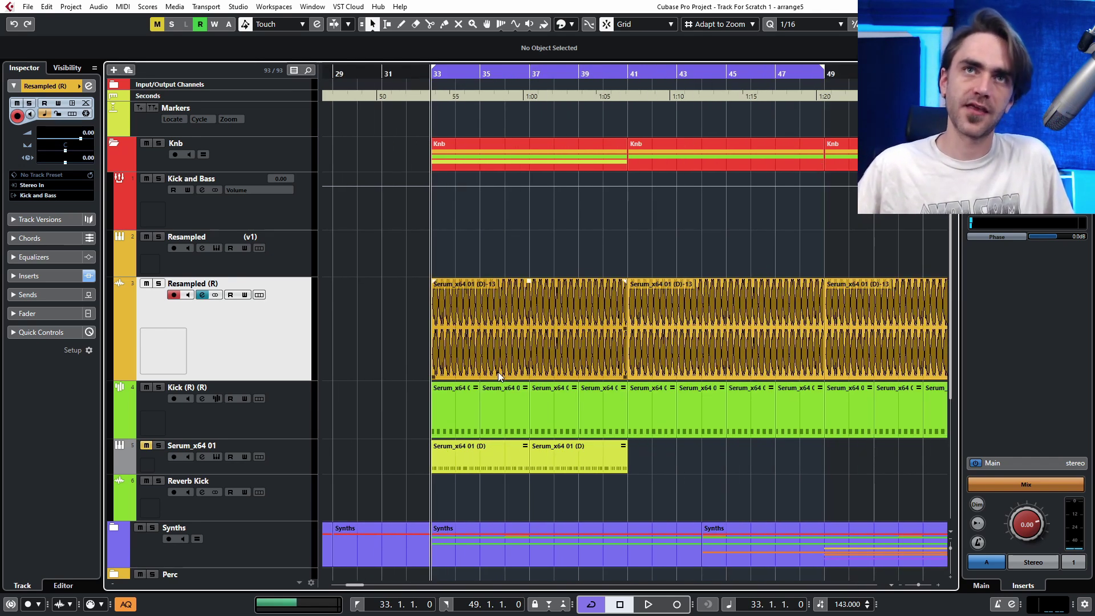
click(88, 86)
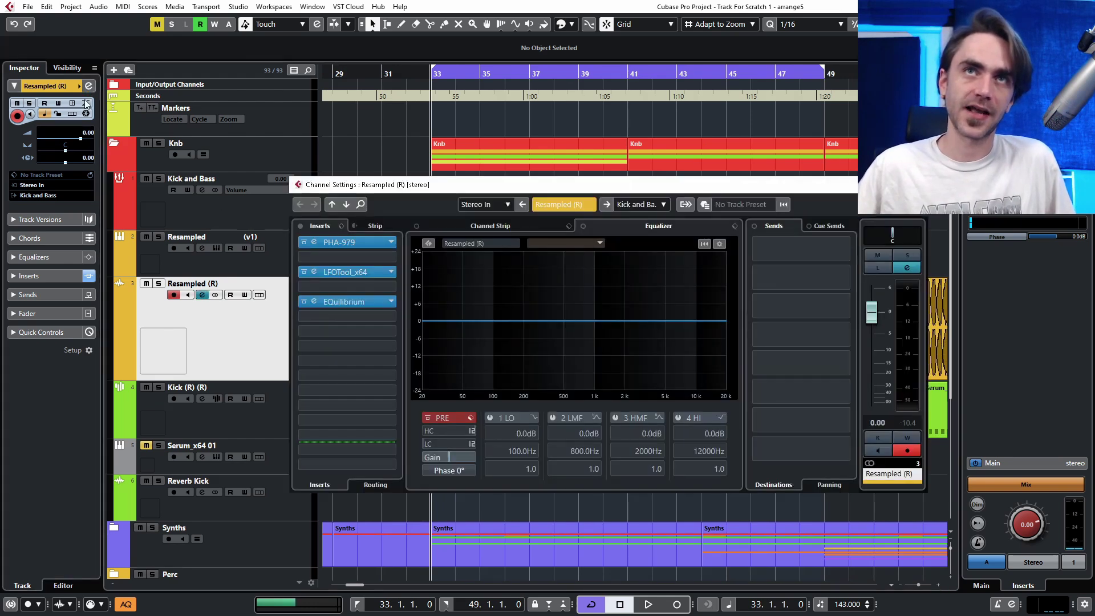
click(313, 242)
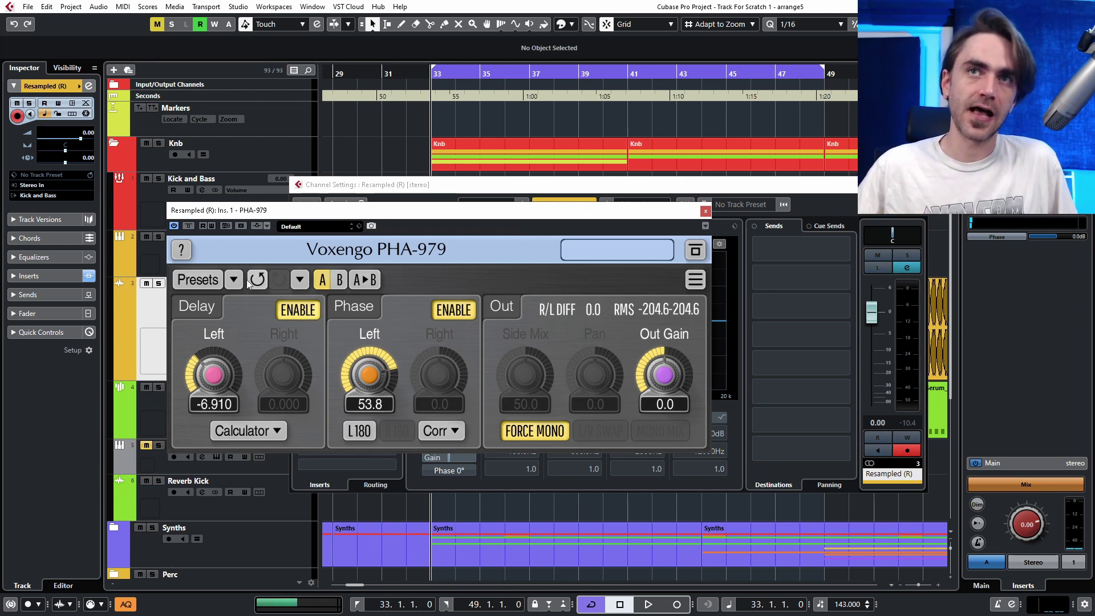
mouse_move(203, 411)
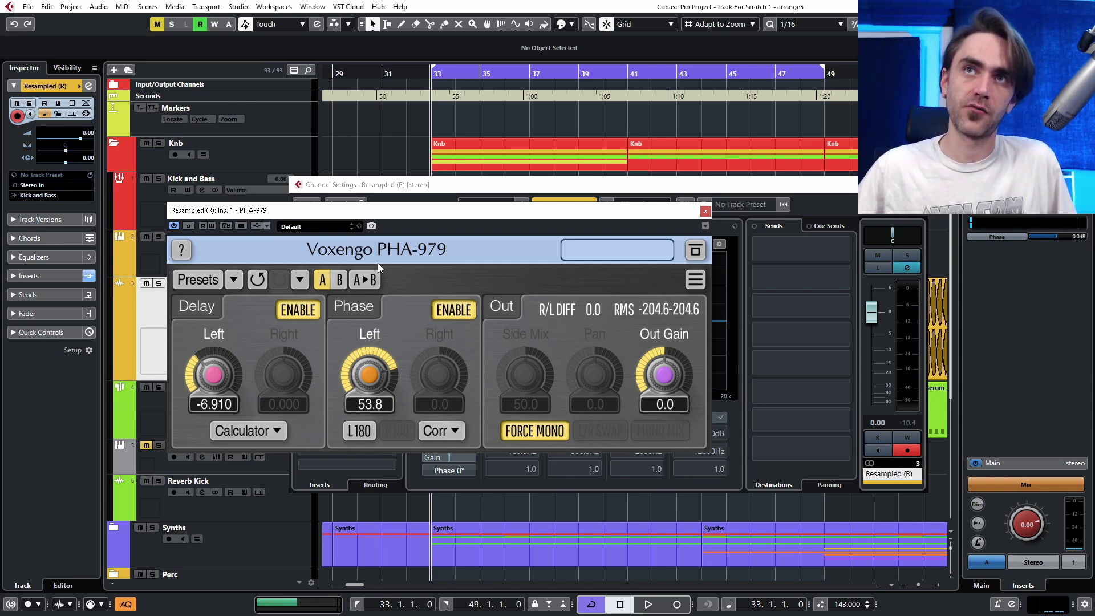
drag(425, 209, 672, 103)
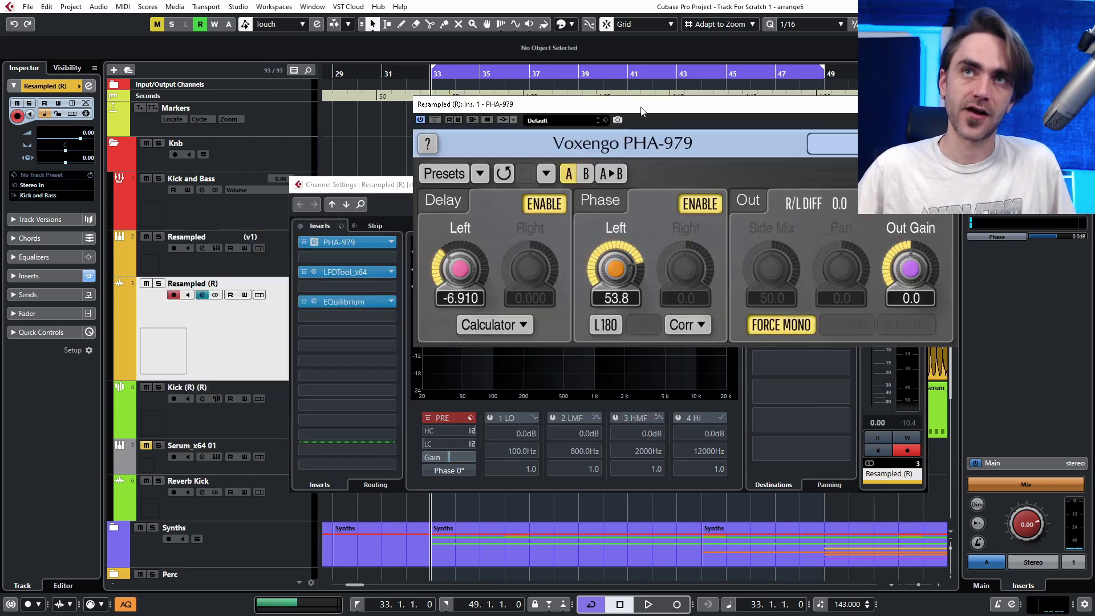
Open the OszillosMegaScope insert on the Kick and Bass track and arrange it beneath the PHA-979 window.
click(182, 206)
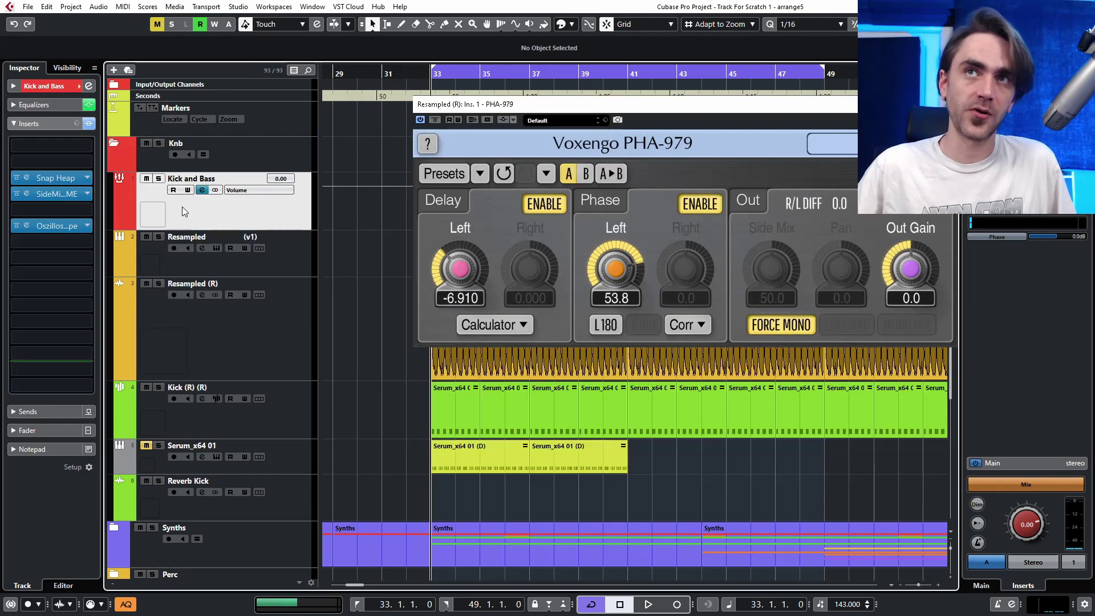
click(31, 225)
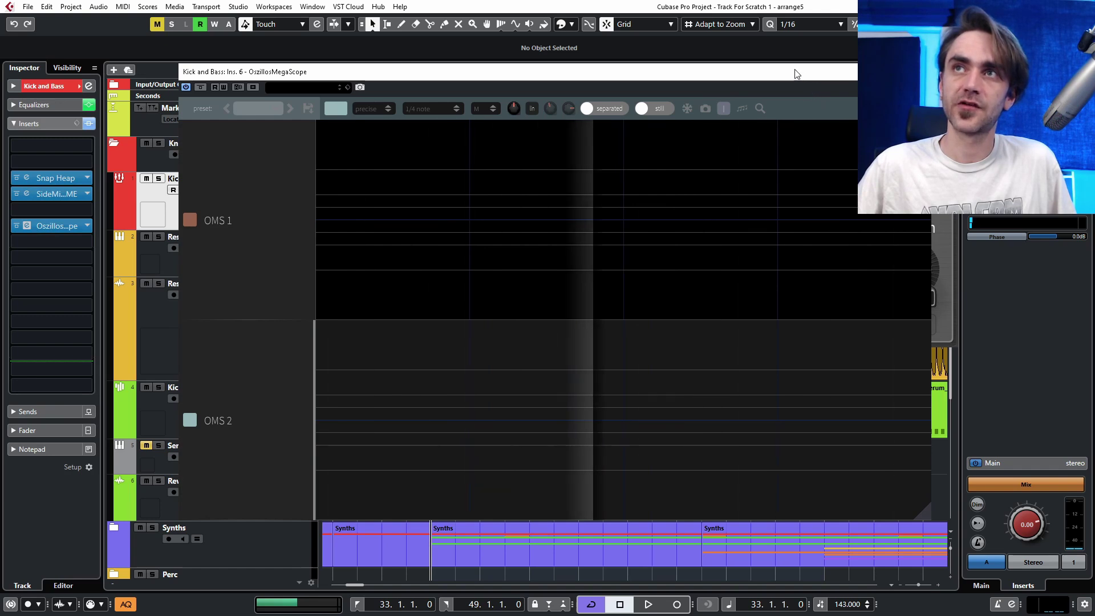
drag(796, 74, 744, 130)
drag(627, 104, 489, 120)
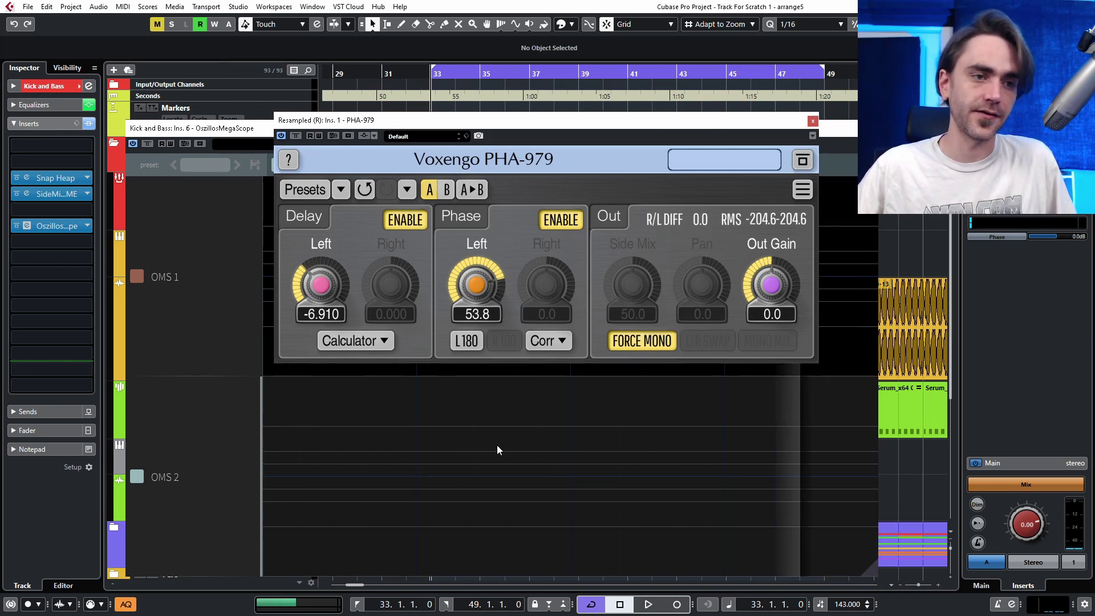
Play the loop, compare the kick and bass waveform with PHA-979 bypassed and active, and close both plugin windows.
key(space)
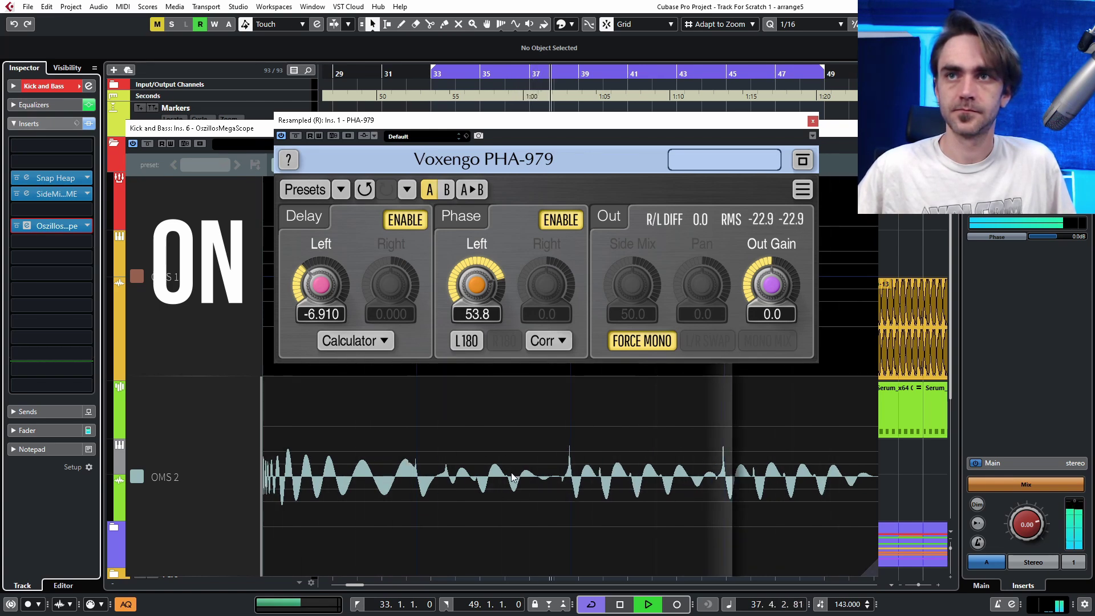
click(295, 137)
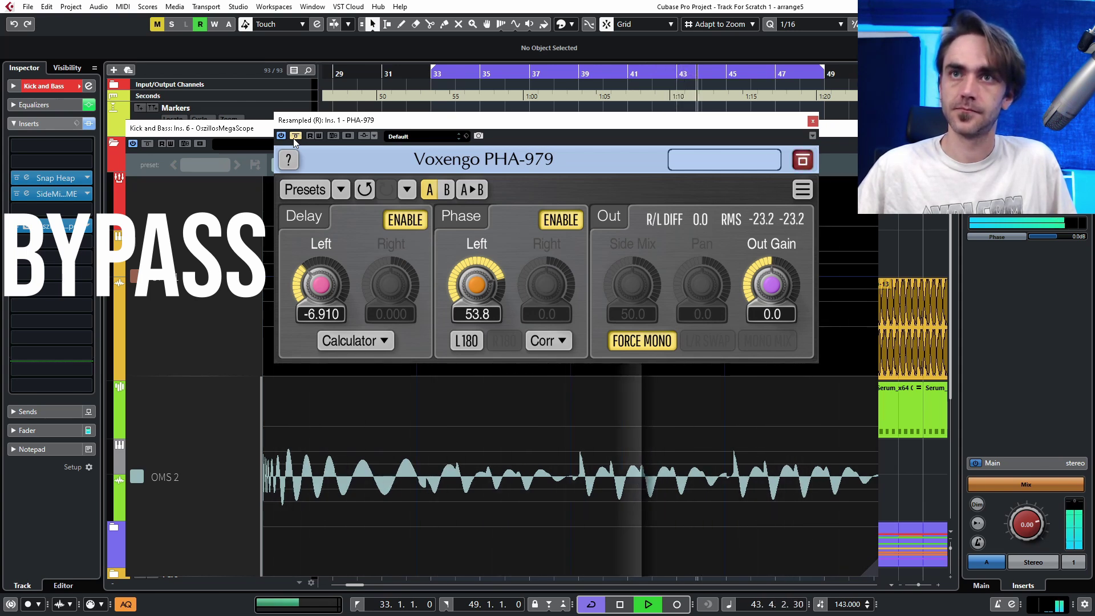
click(295, 136)
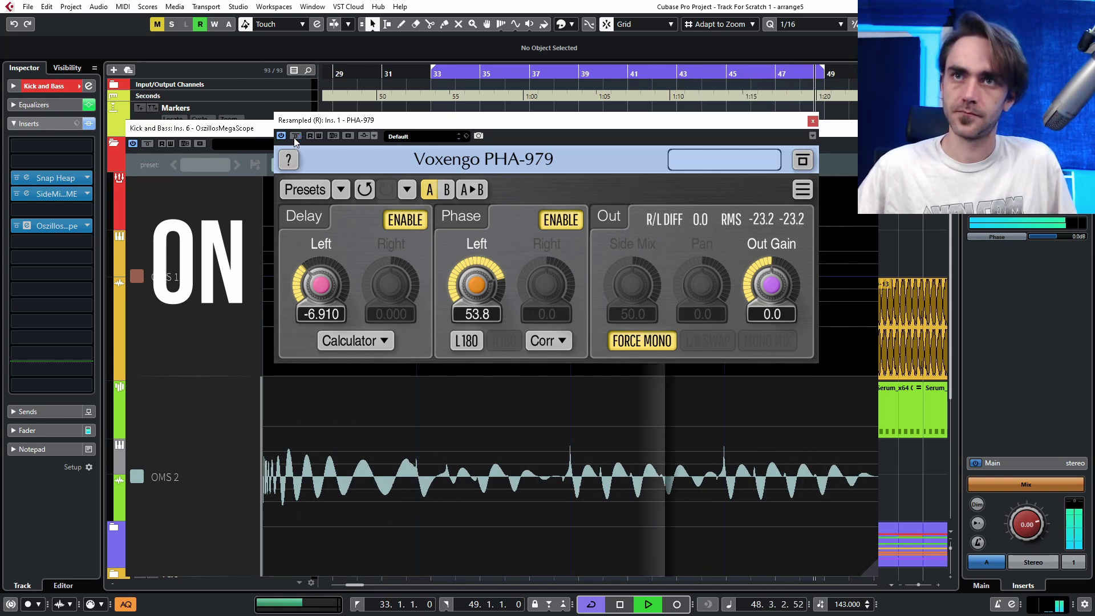
click(294, 137)
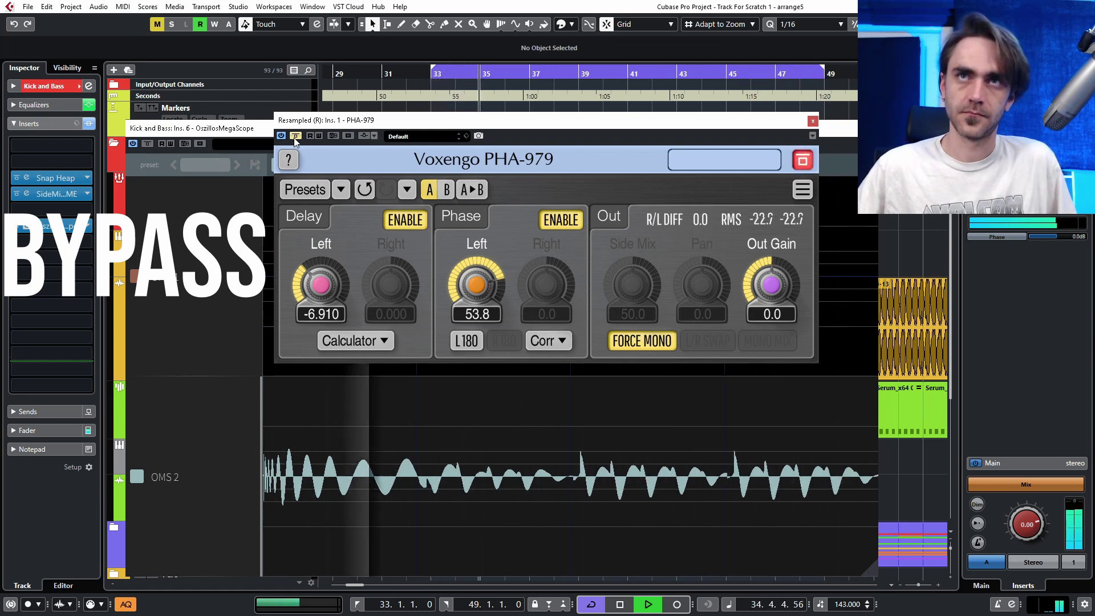
key(space)
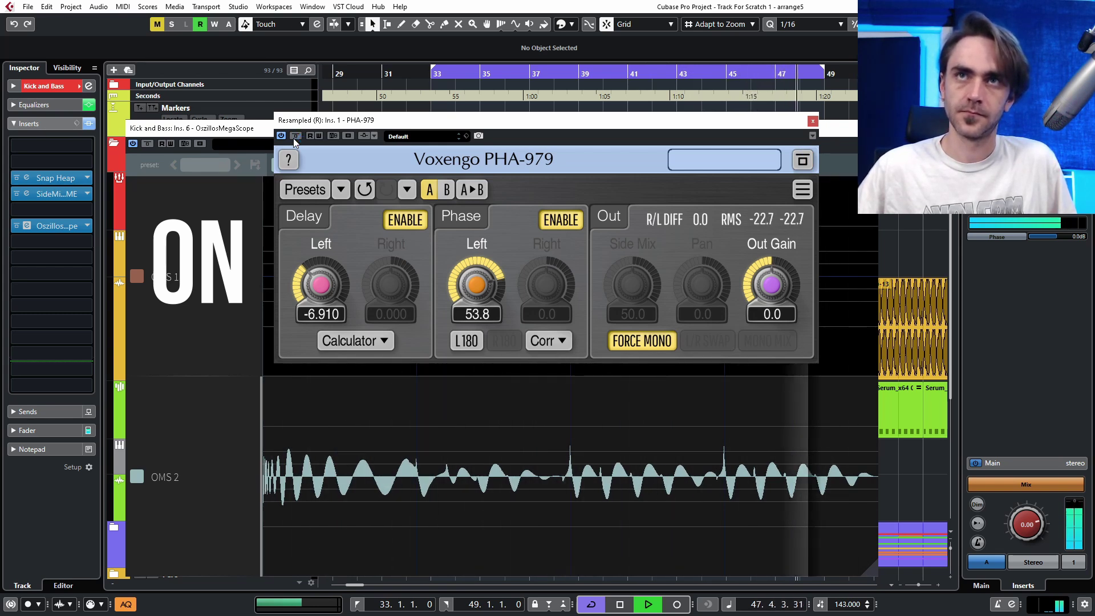
click(295, 135)
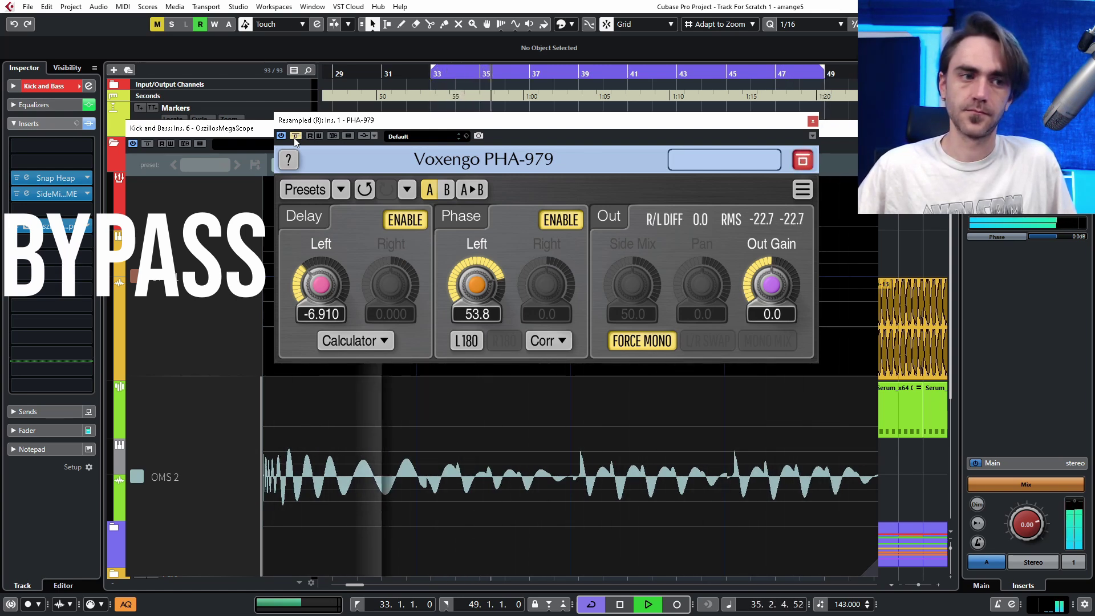
click(295, 137)
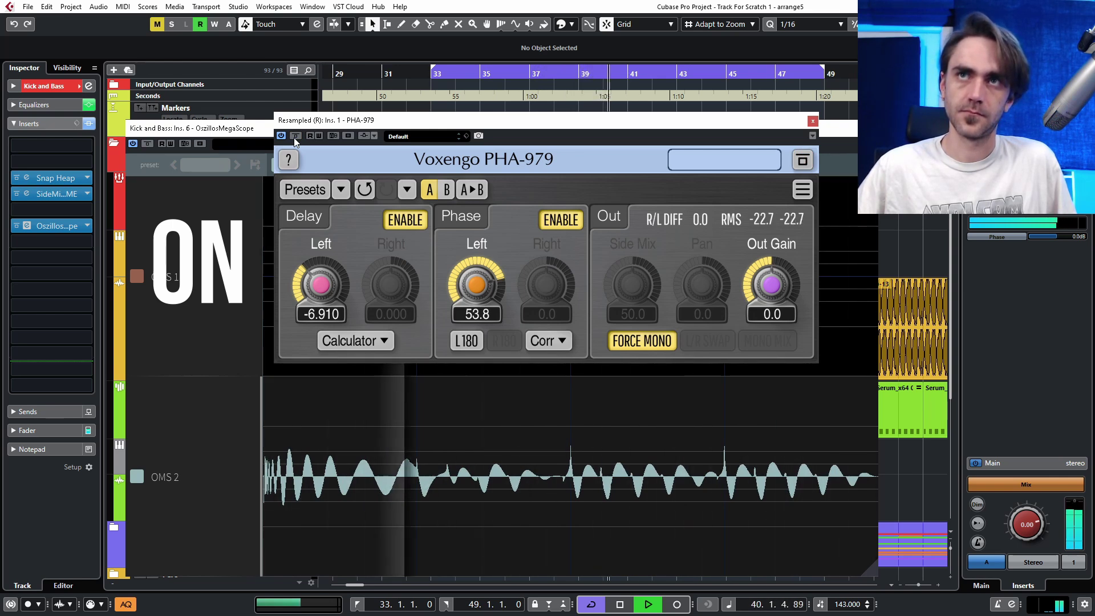
click(295, 137)
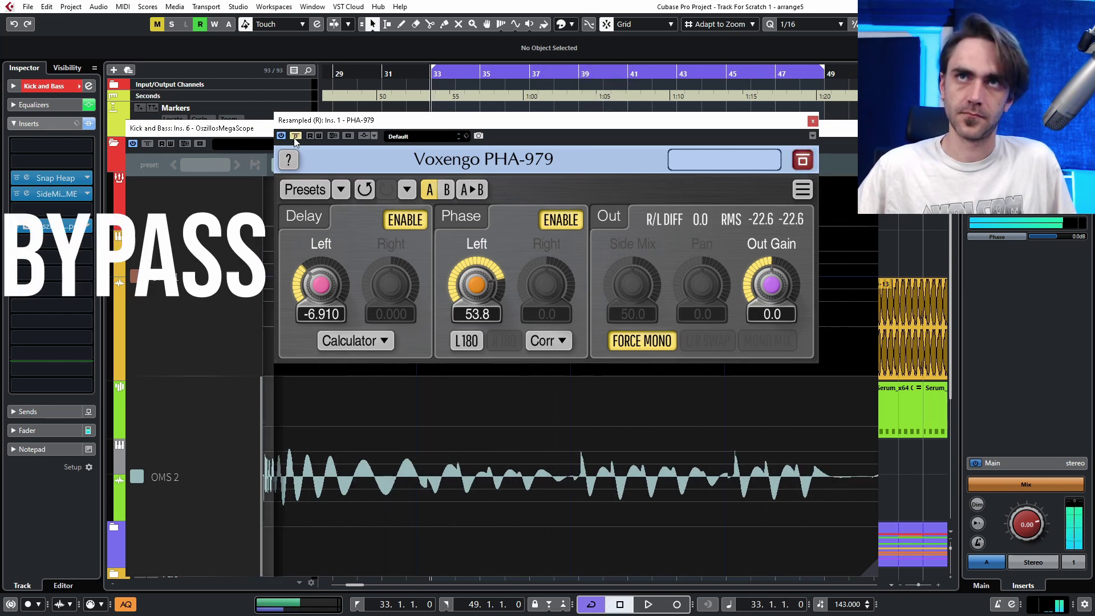
click(422, 453)
key(space)
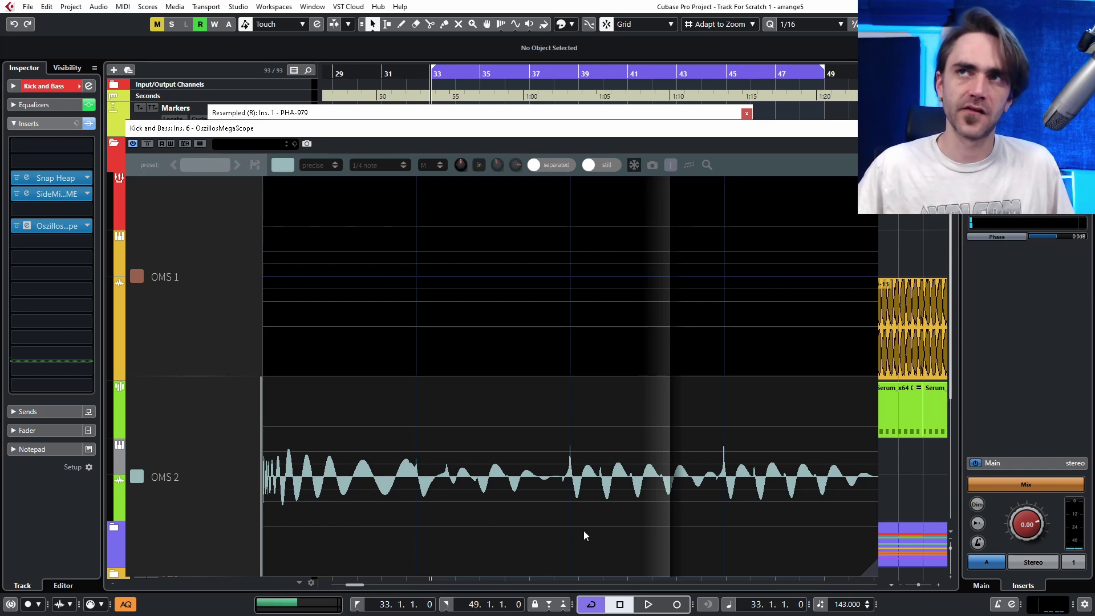
key(Escape)
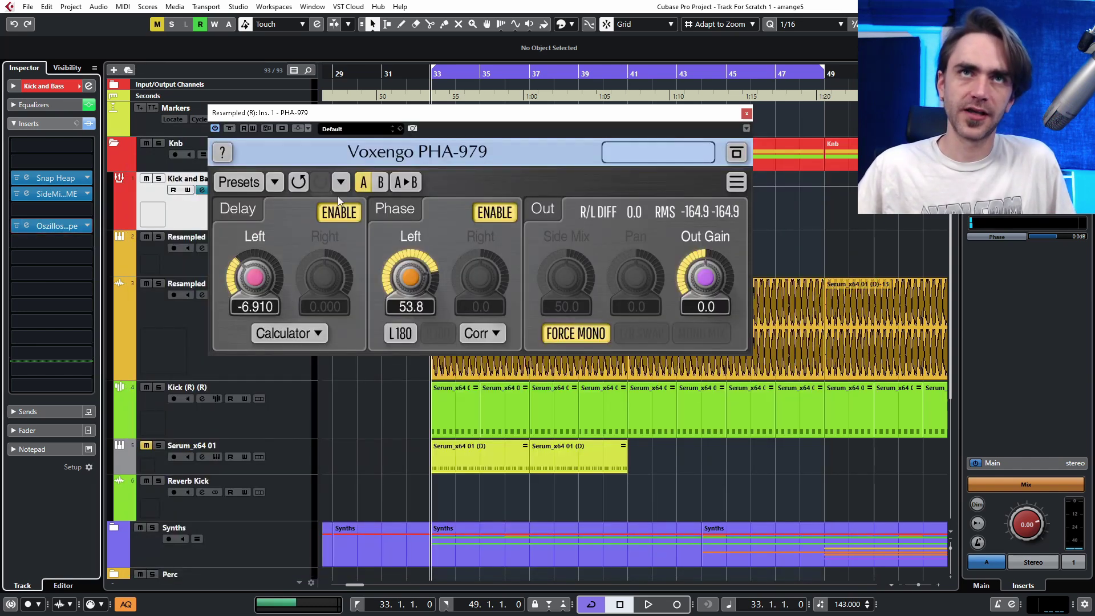
click(746, 113)
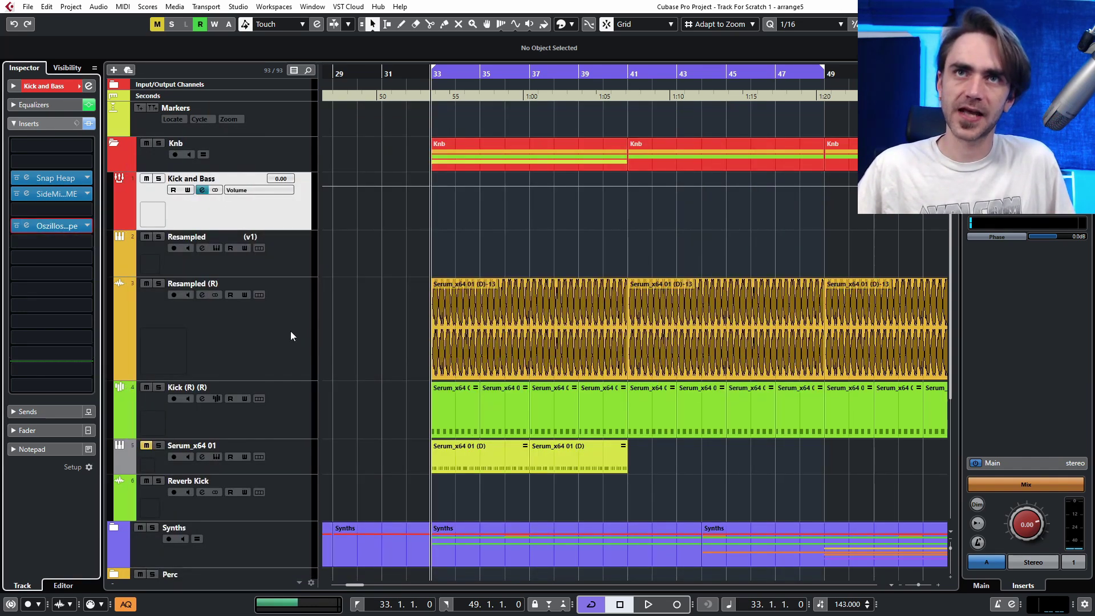
Deactivate the existing PHA-979 on the Resampled (R) track and load a fresh PHA-979 in insert slot 2.
click(305, 331)
click(88, 86)
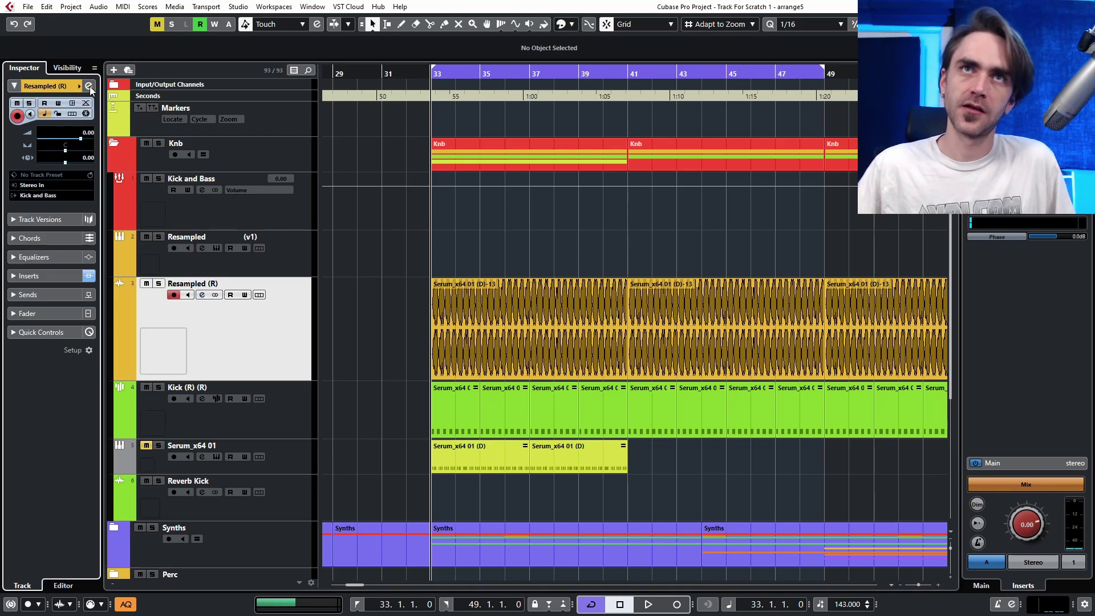
click(306, 241)
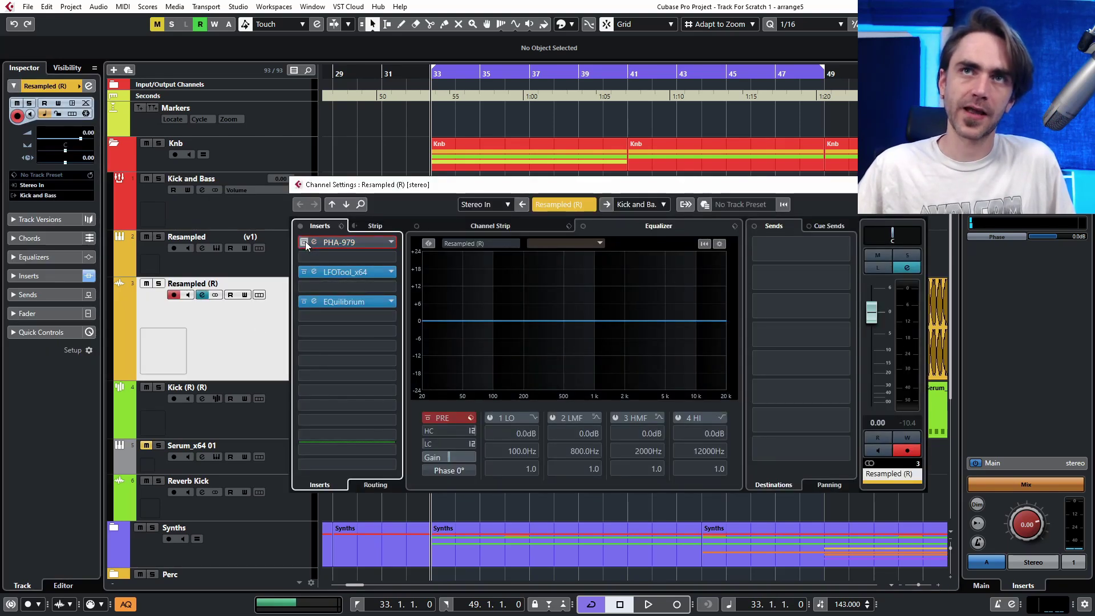
click(333, 258)
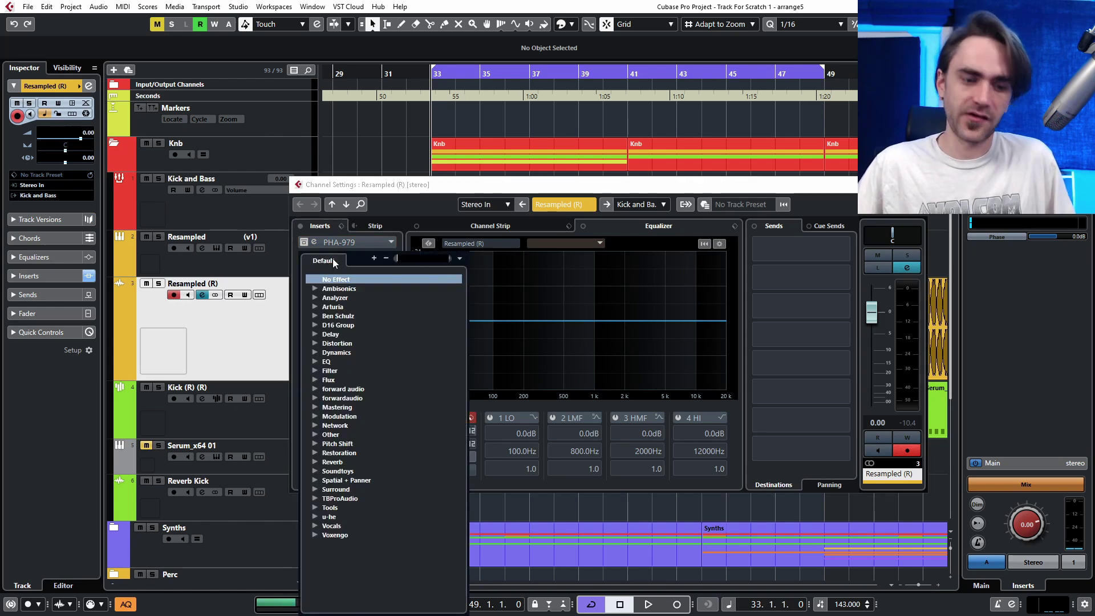
text(pha)
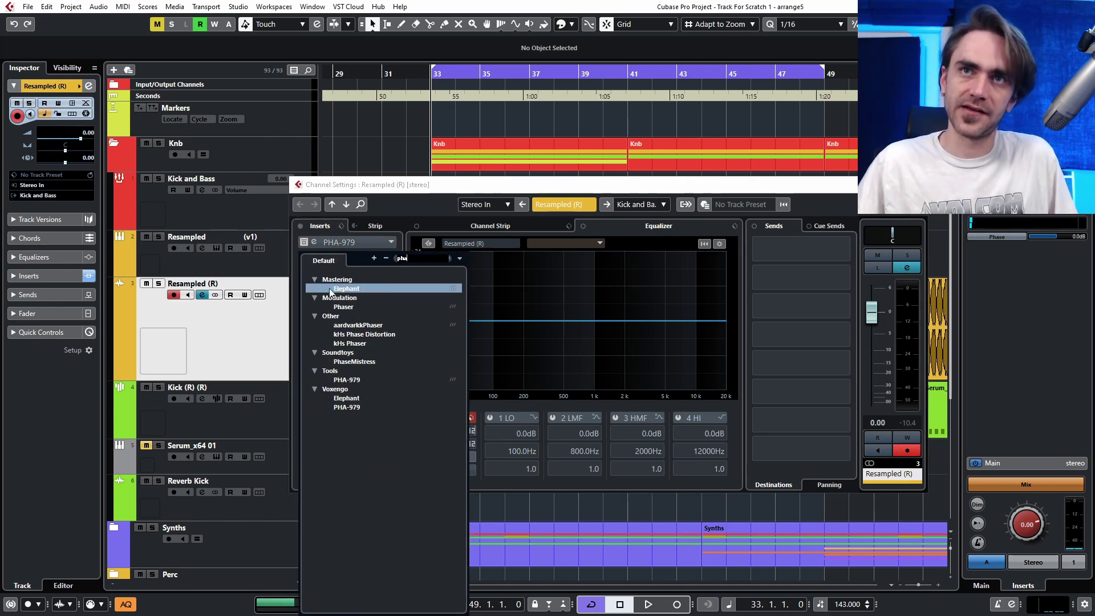
click(351, 382)
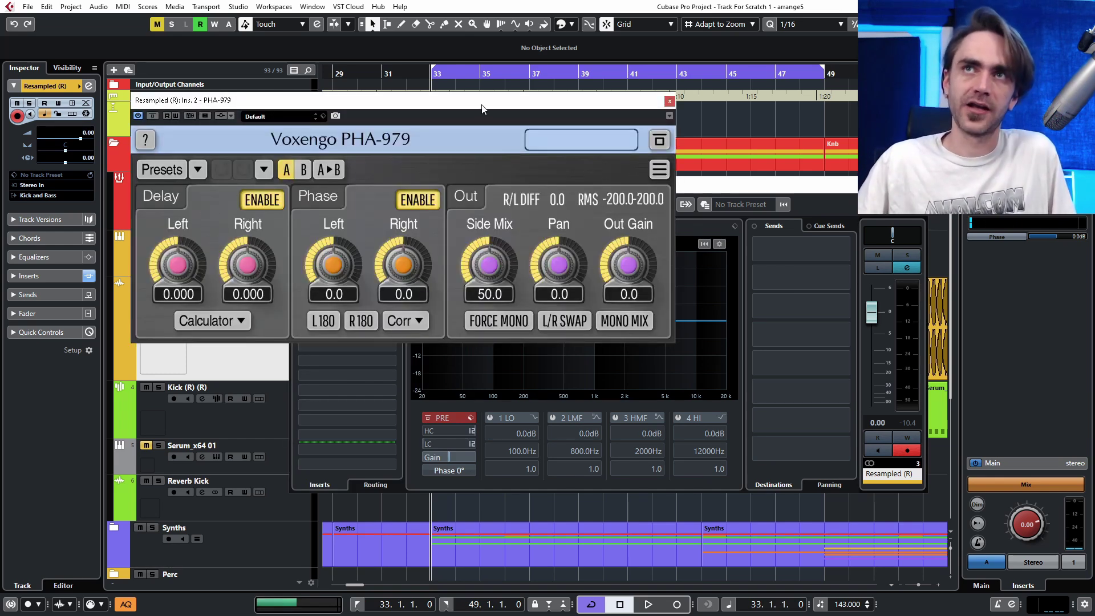
Open OszillosMegaScope on Kick and Bass, start loop playback, and place the new PHA-979 window above the OMS 2 waveform.
drag(482, 98, 478, 79)
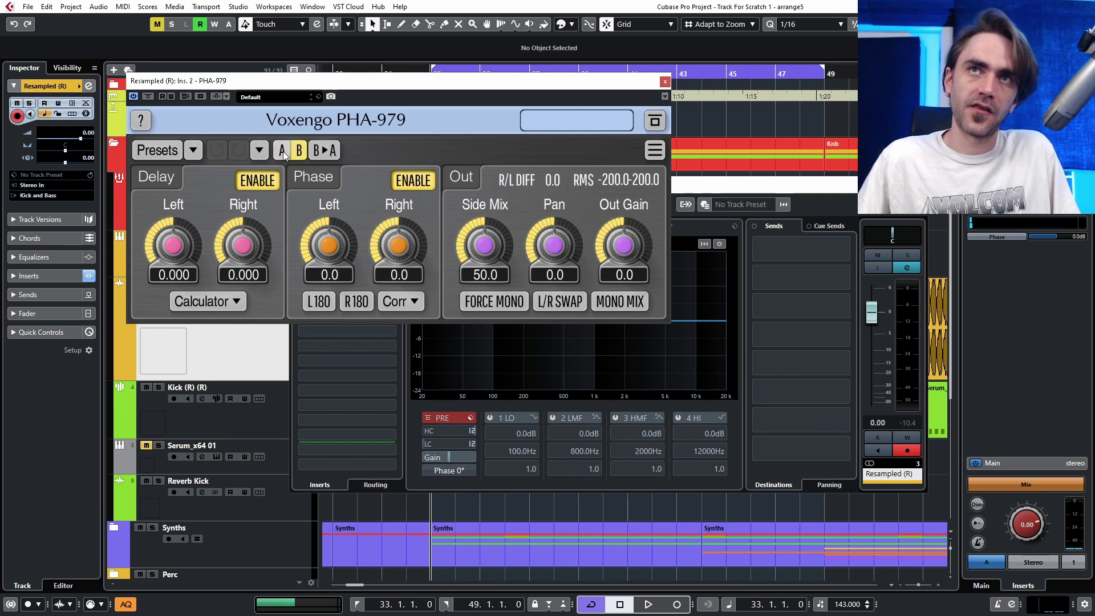
click(190, 95)
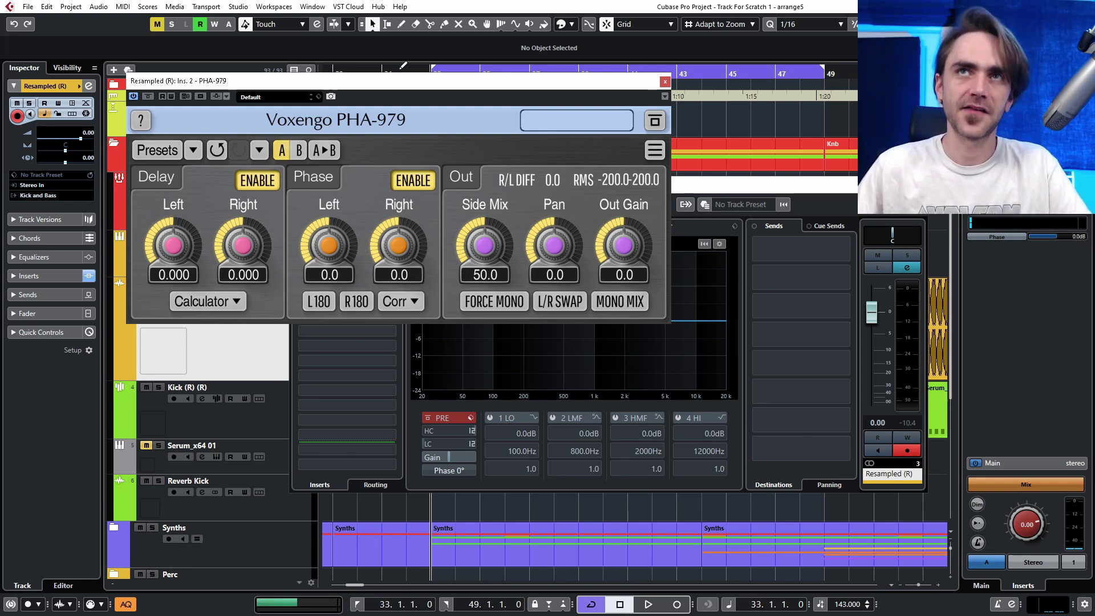
drag(505, 59, 390, 37)
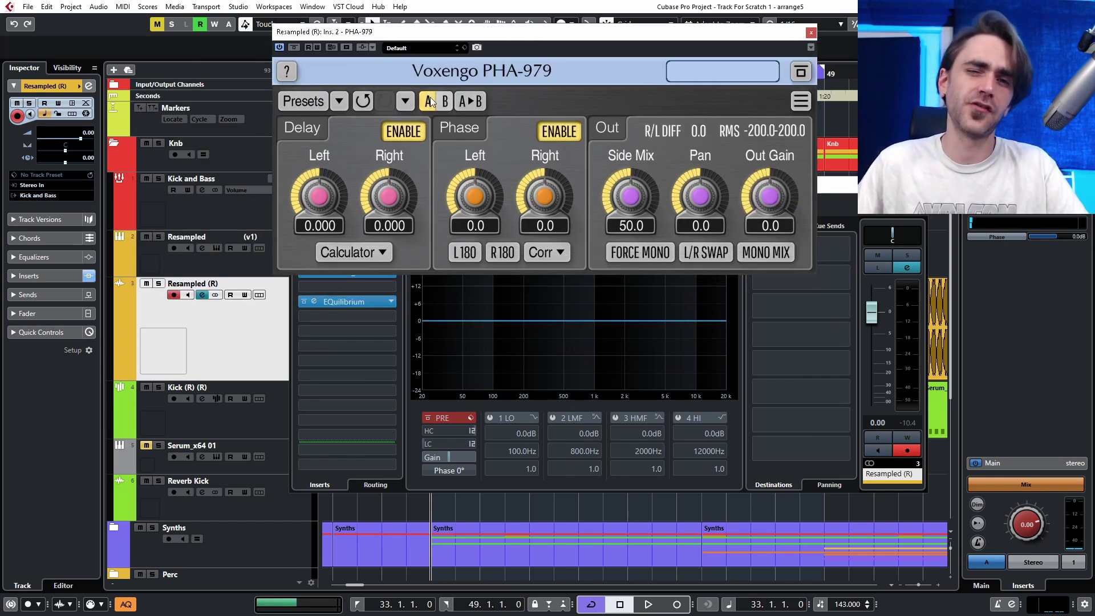
click(152, 217)
click(32, 228)
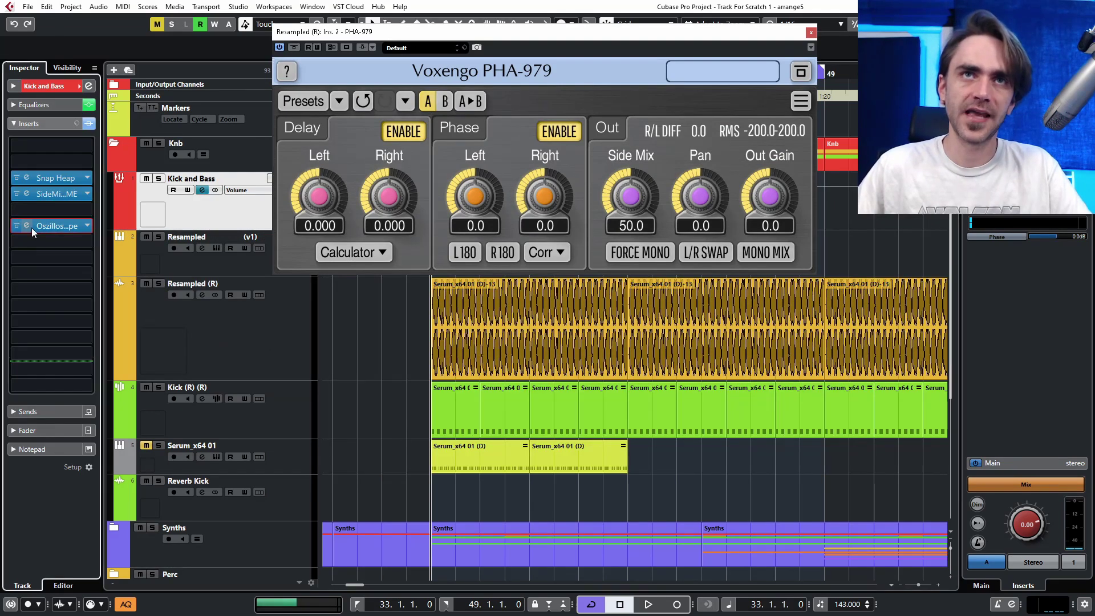
key(space)
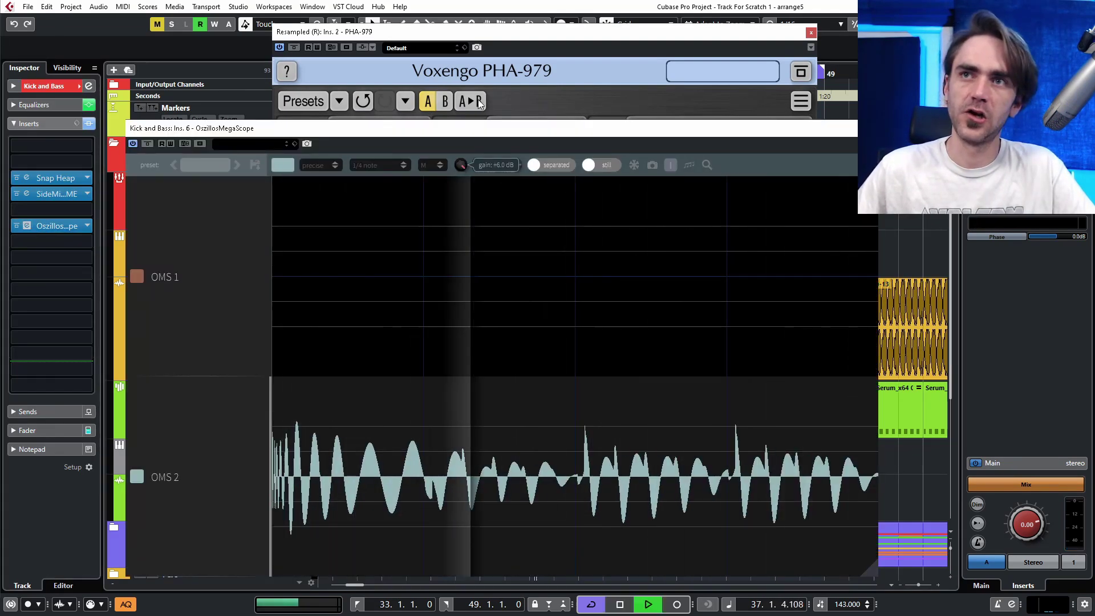
click(501, 43)
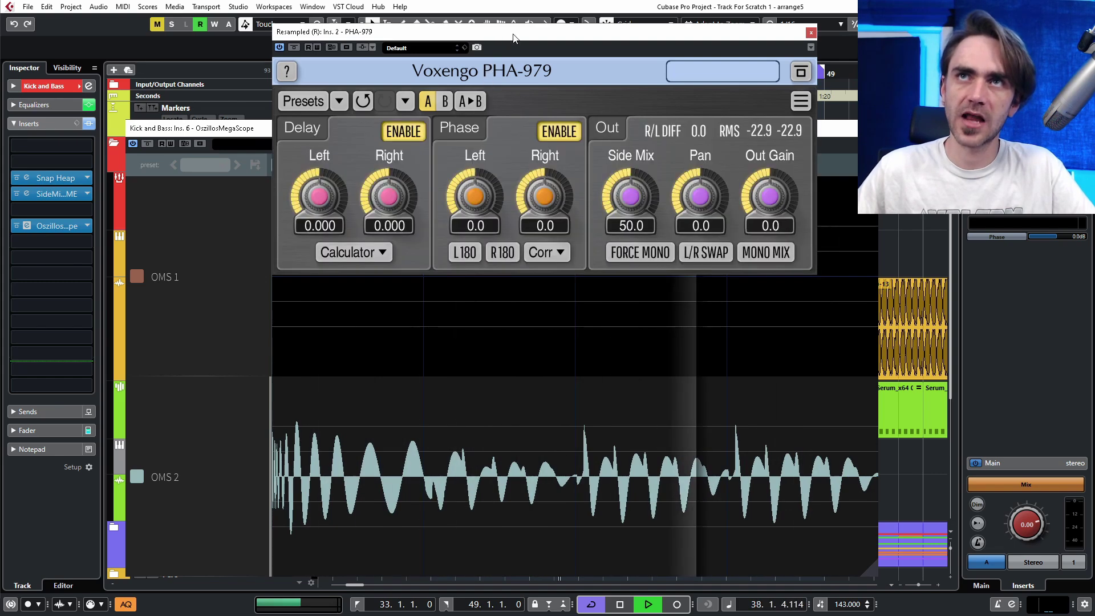
drag(491, 31, 504, 105)
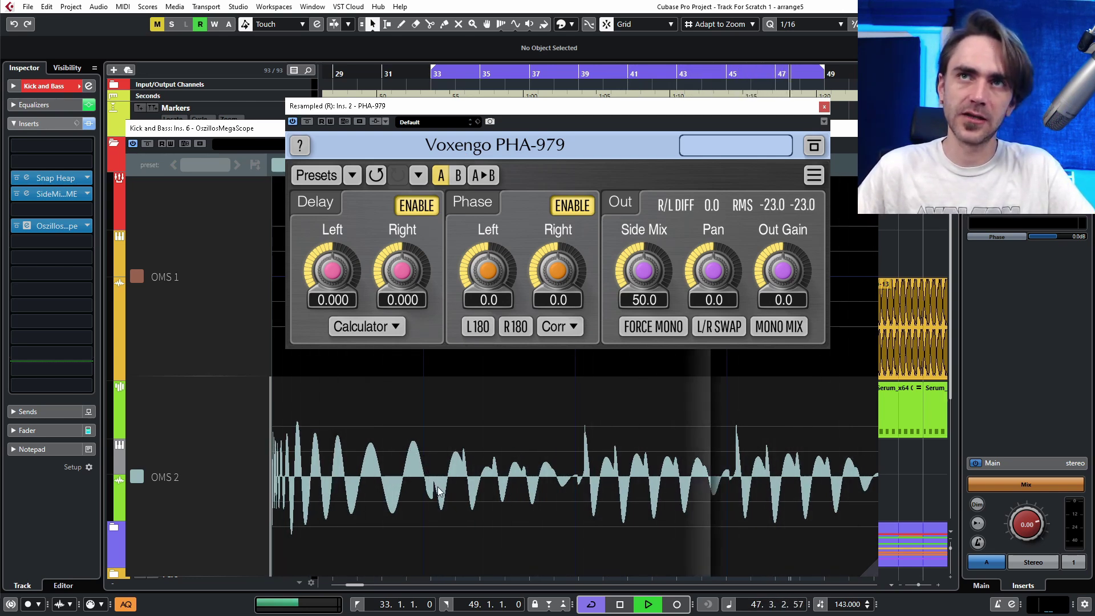
Disable the Phase section of the new PHA-979, leaving only the Delay section enabled.
click(572, 207)
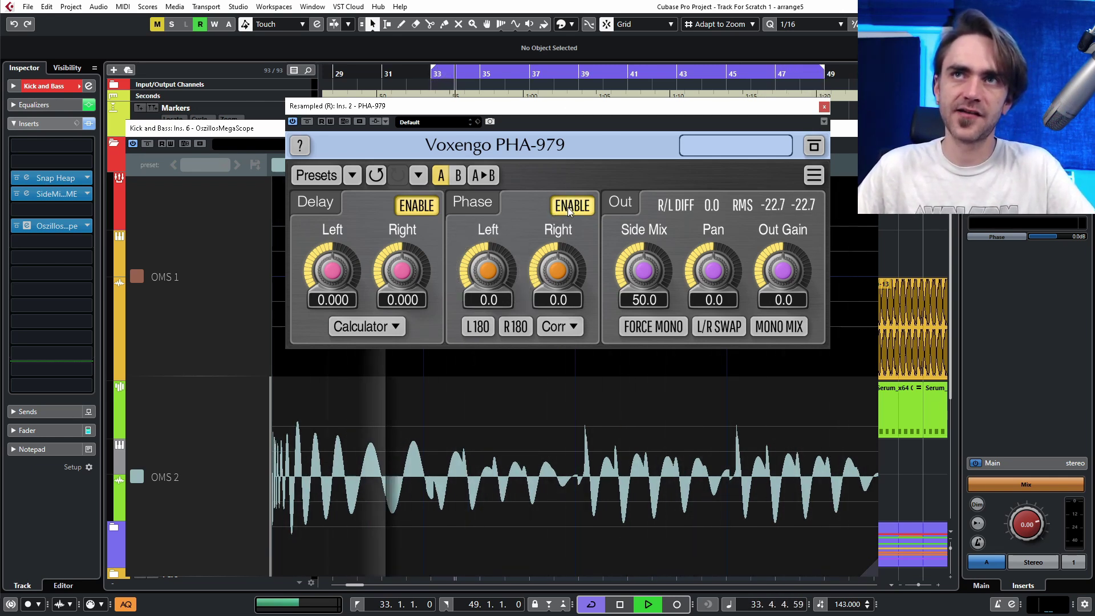
mouse_move(342, 264)
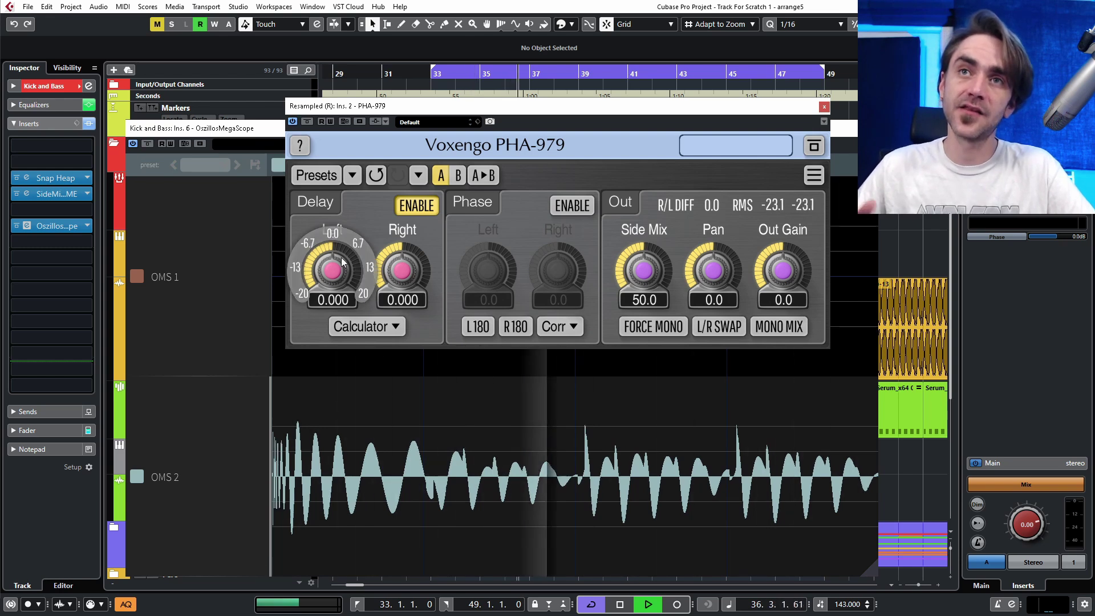
mouse_move(398, 268)
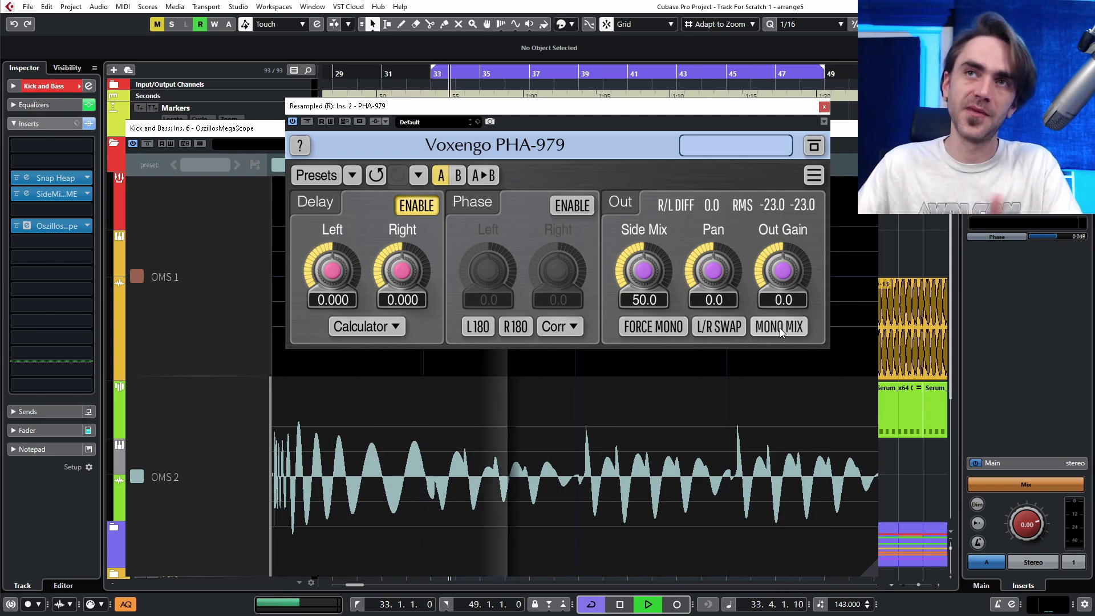
drag(331, 269, 331, 294)
double_click(335, 266)
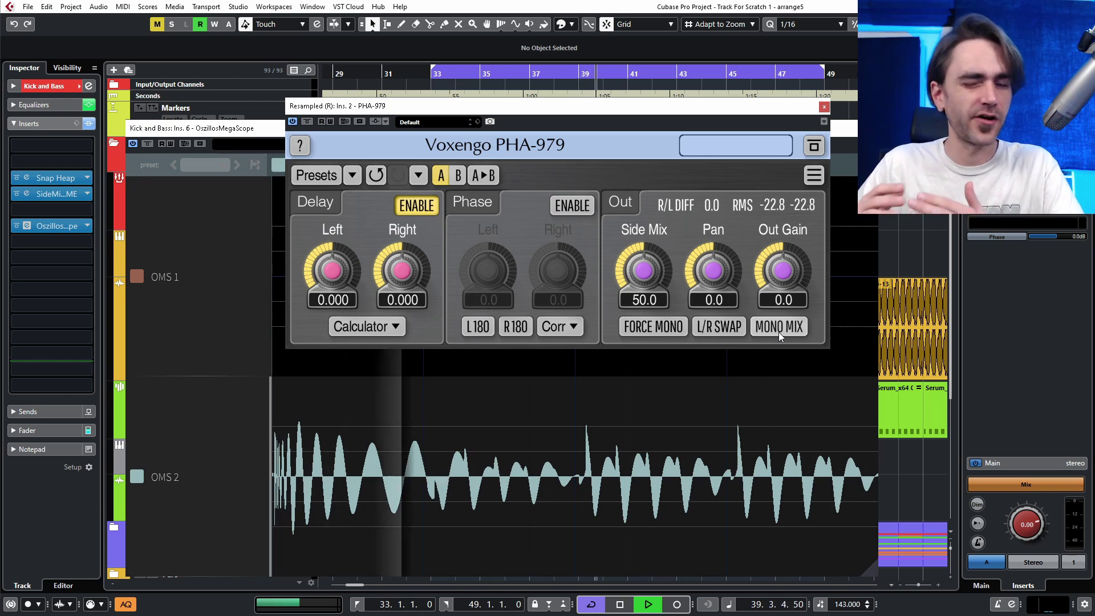
click(675, 326)
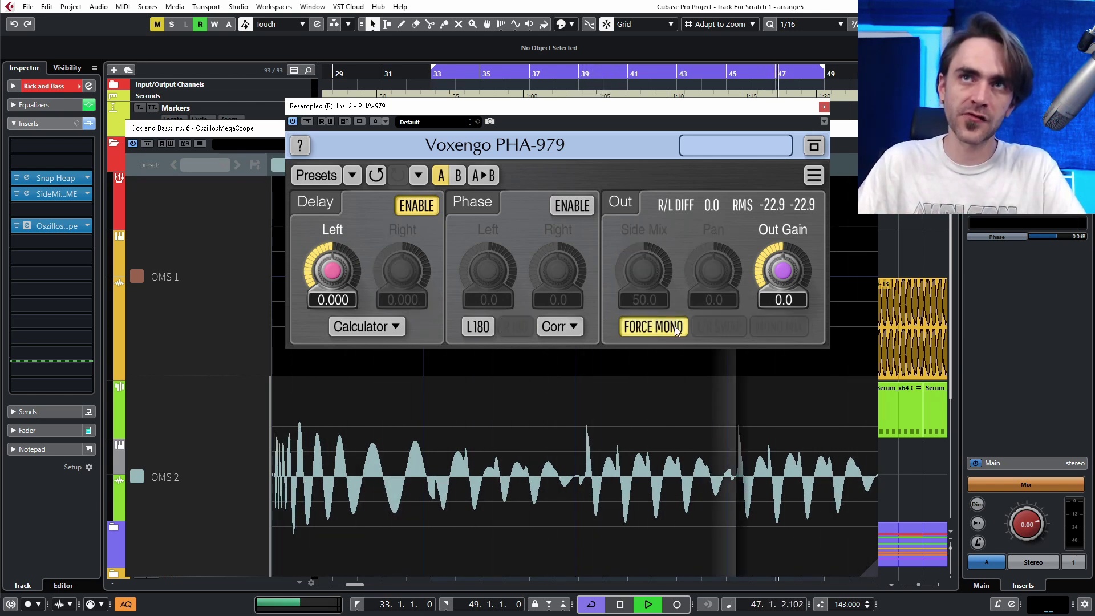
mouse_move(336, 267)
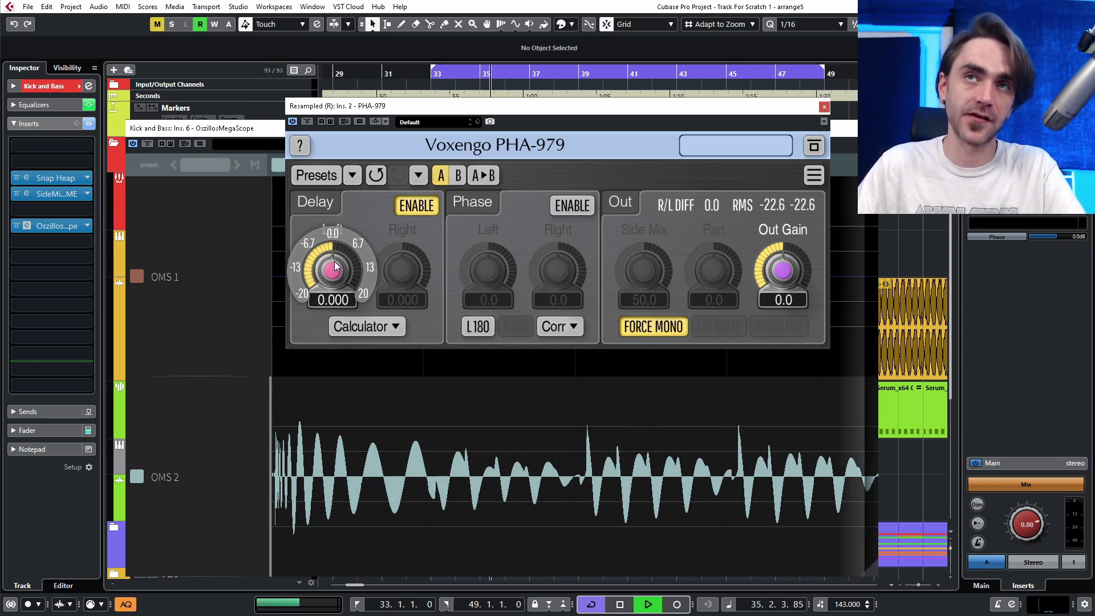
click(652, 327)
click(645, 326)
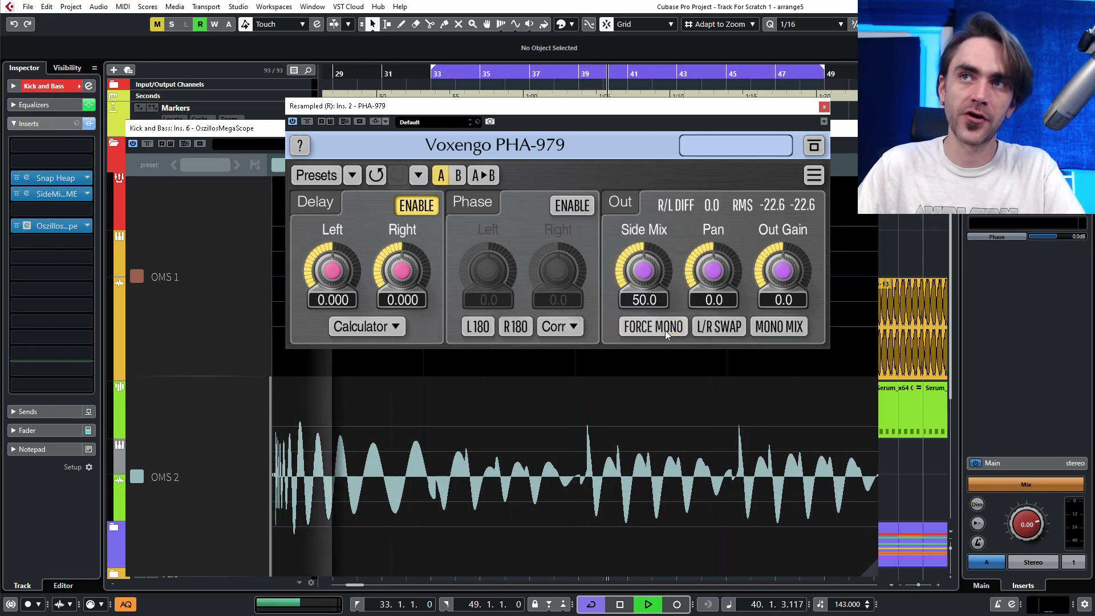
click(665, 331)
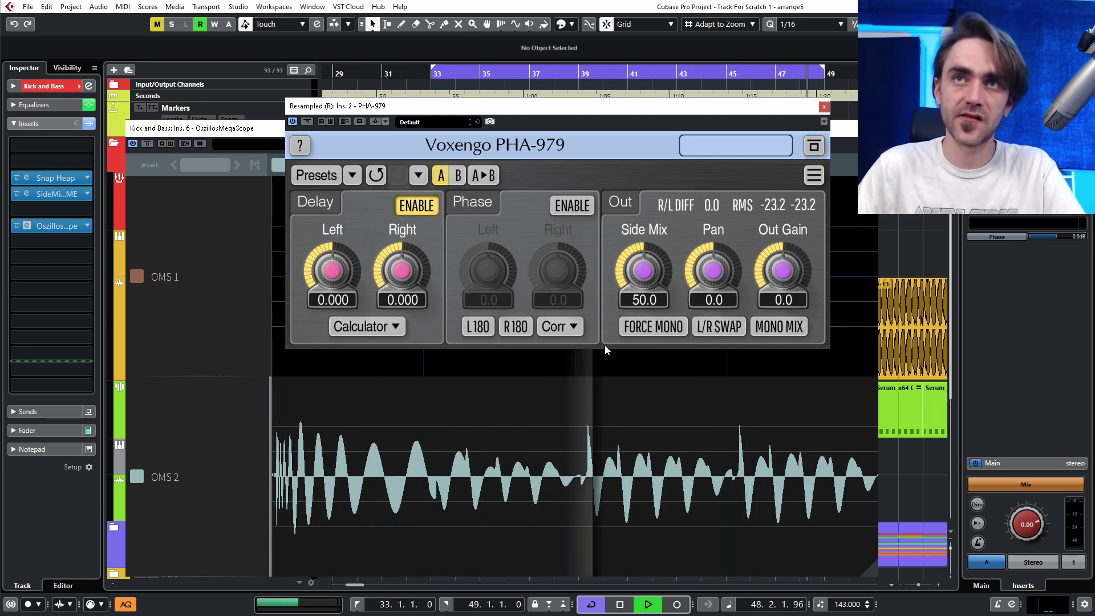
Force setting A's output to mono and lower its Left delay to -2.274, comparing with the unprocessed setting B along the way.
click(647, 327)
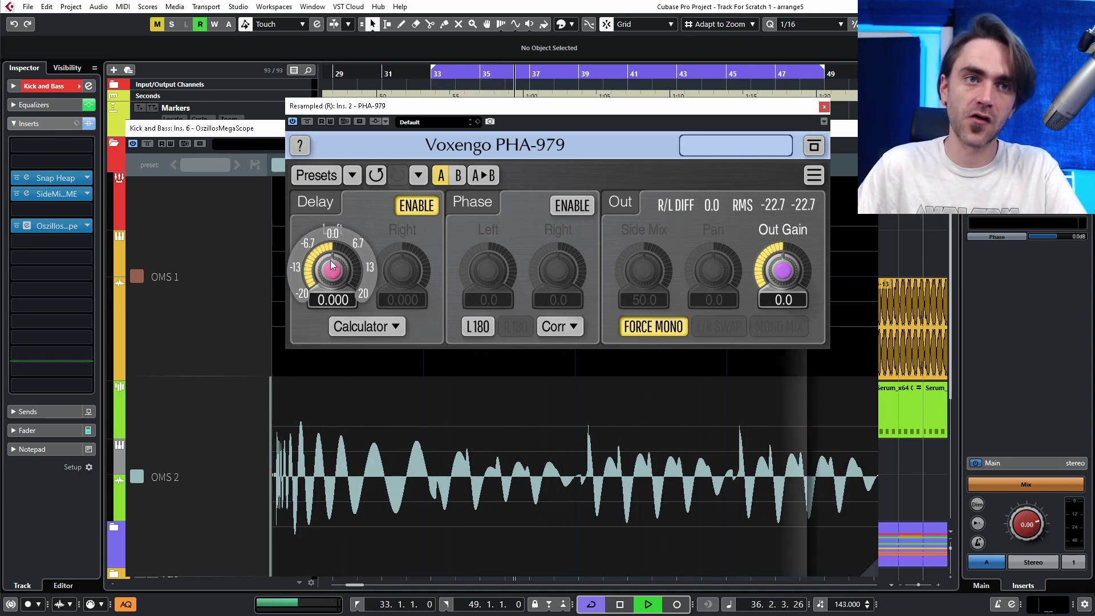
mouse_move(333, 264)
mouse_down()
mouse_move(333, 299)
mouse_move(333, 274)
mouse_up()
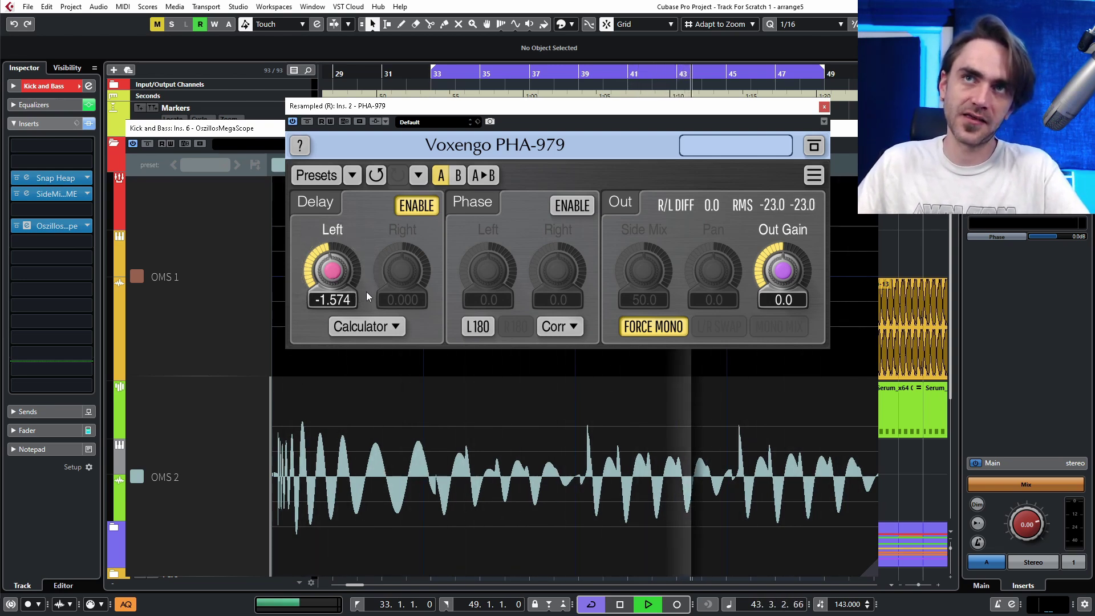
click(458, 176)
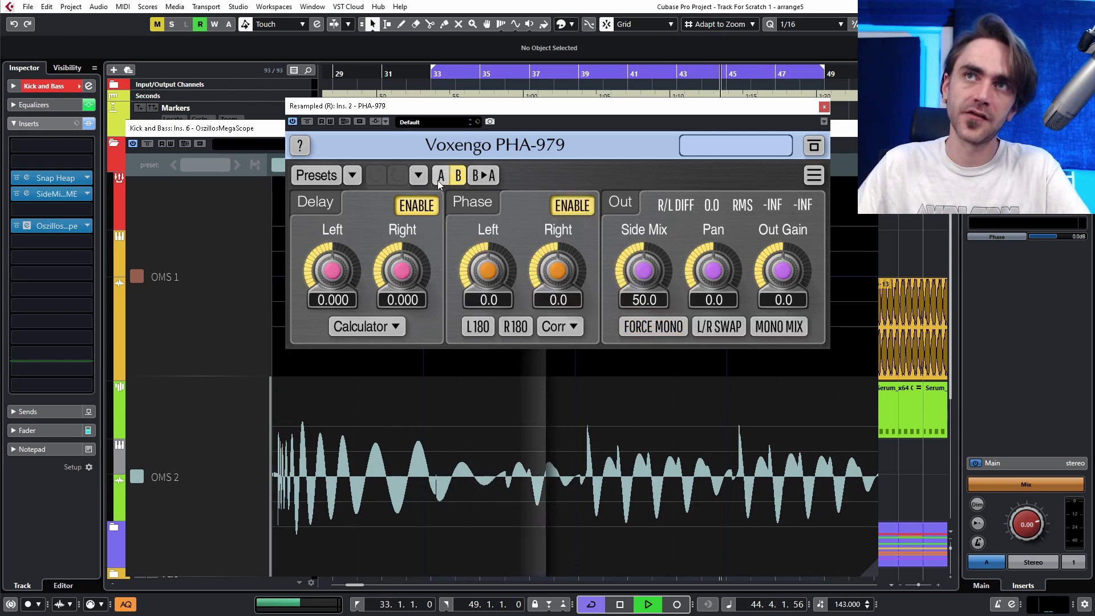
click(441, 177)
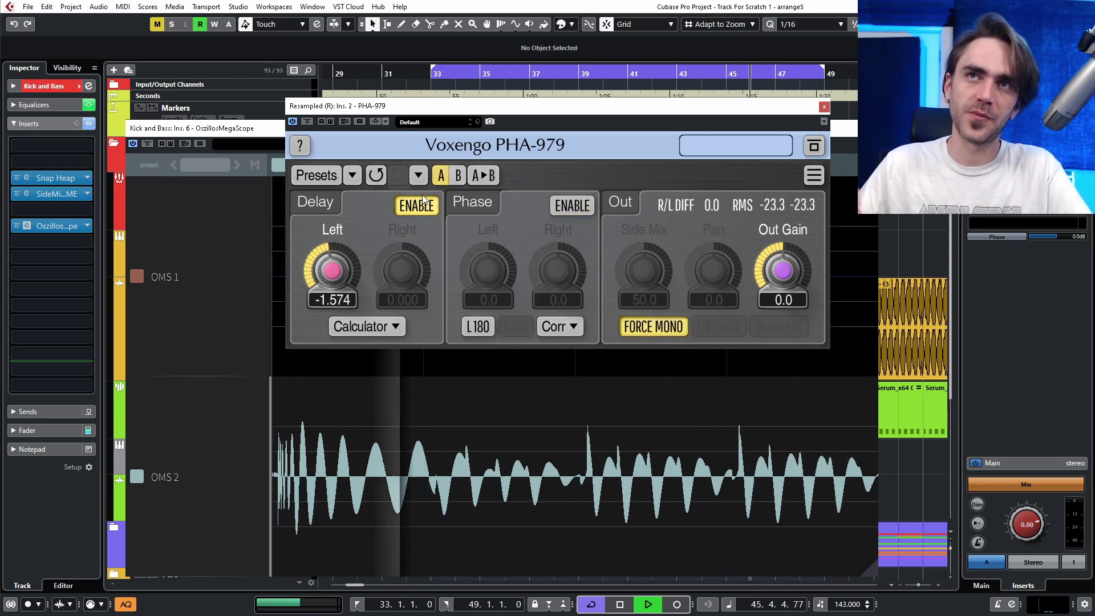
mouse_move(334, 265)
drag(335, 265, 335, 274)
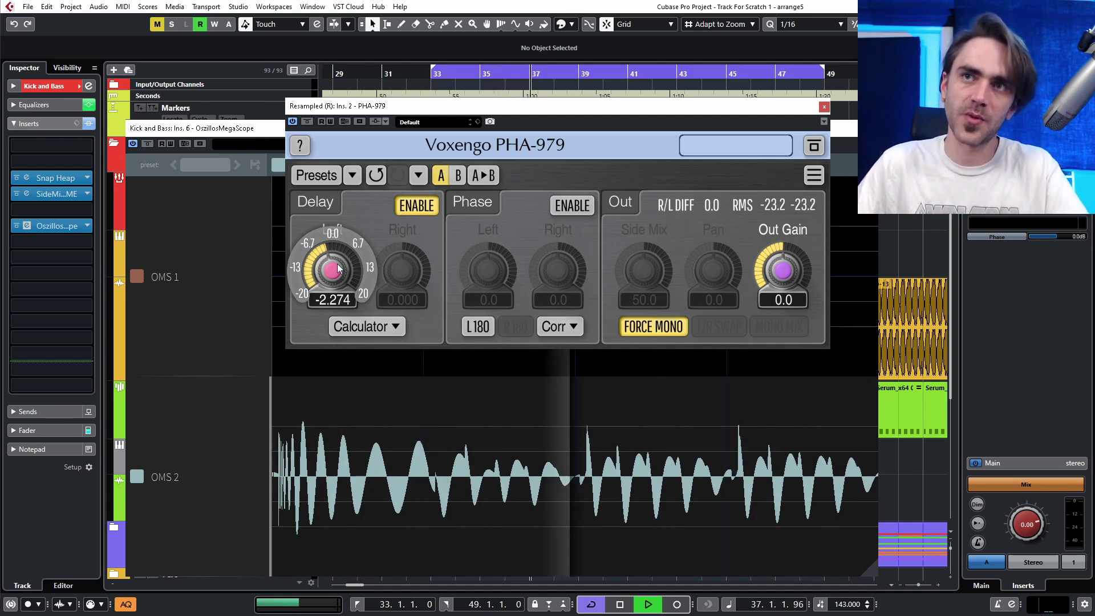
In setting B, force the output to mono, set the Left phase to -10.5, and enable the left 180 inversion.
click(460, 178)
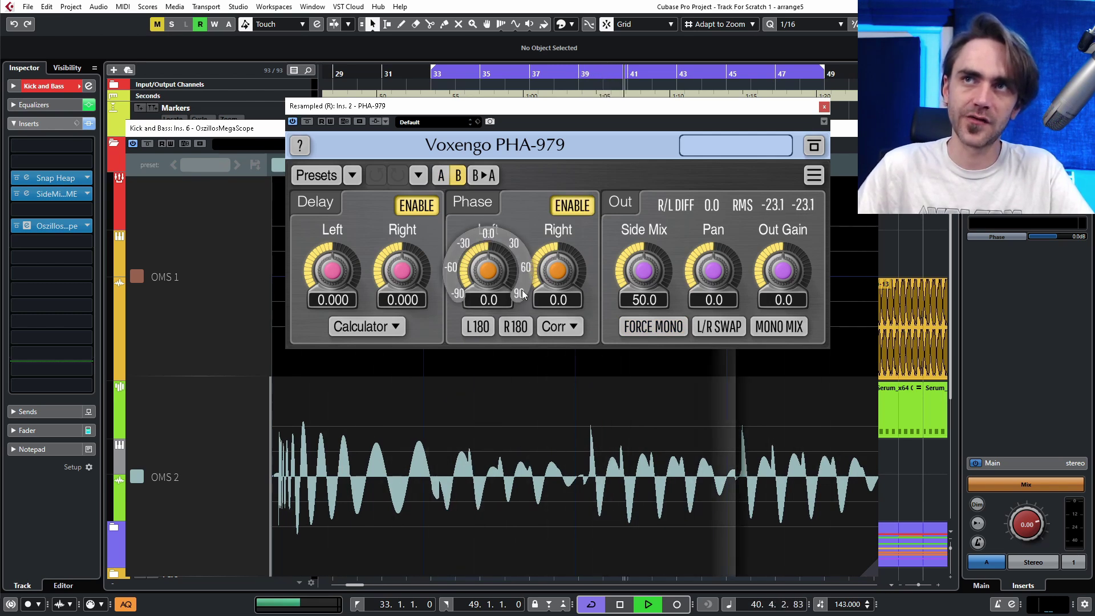
click(658, 330)
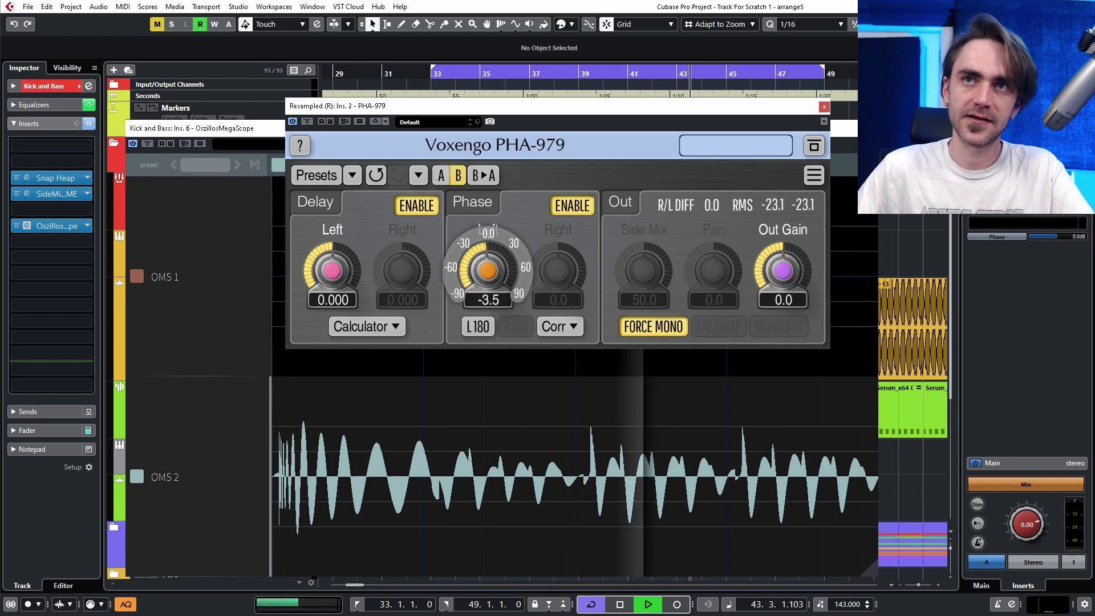
drag(488, 271, 487, 277)
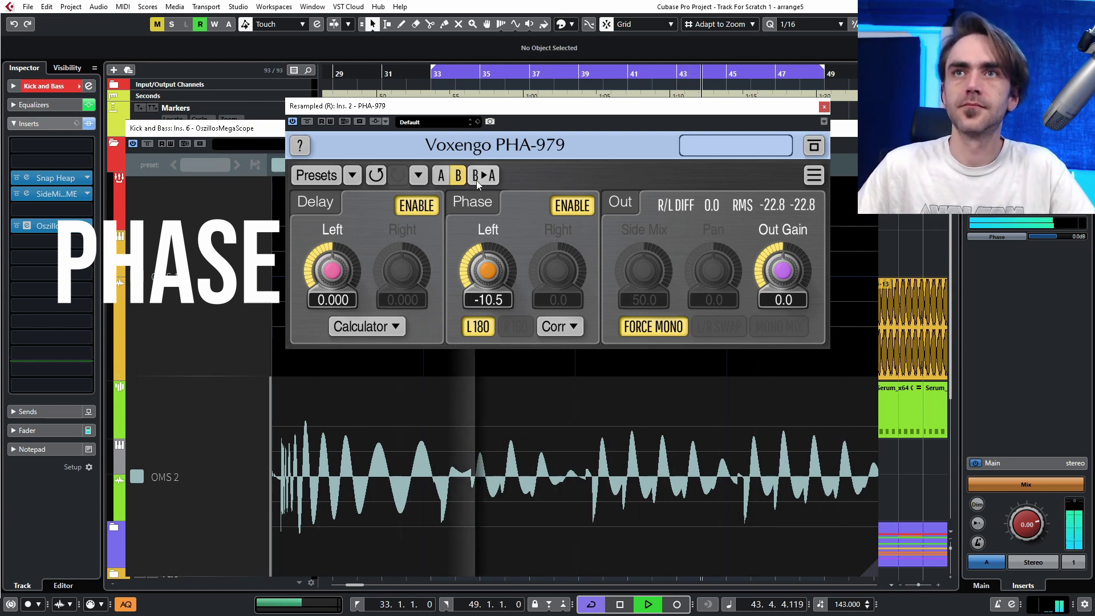
Compare the delay setting A with the phase setting B on the looping waveform, and stop playback.
click(440, 179)
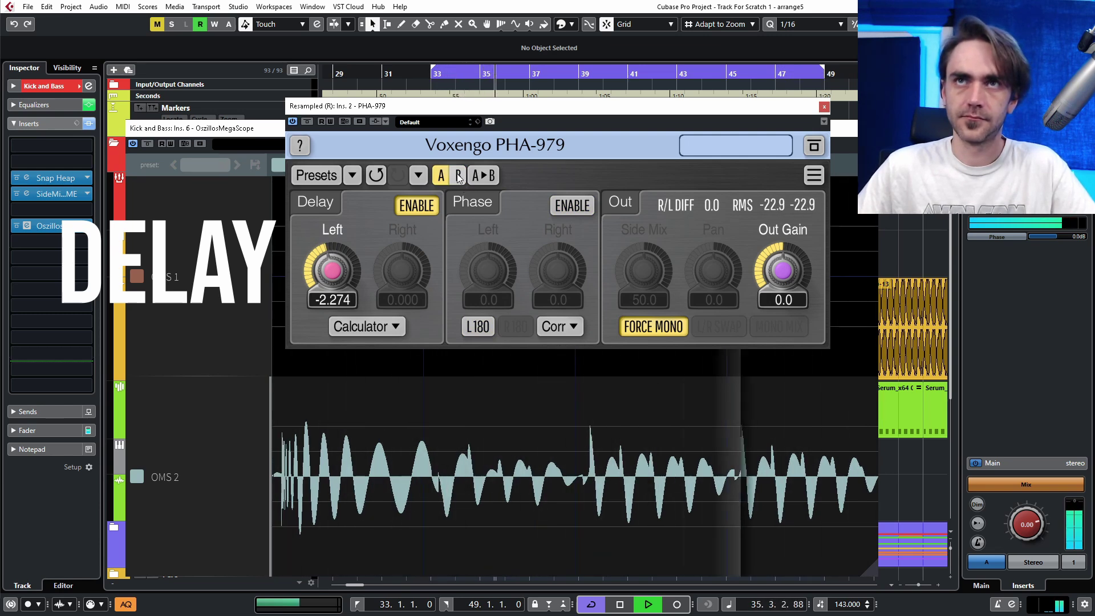
click(458, 175)
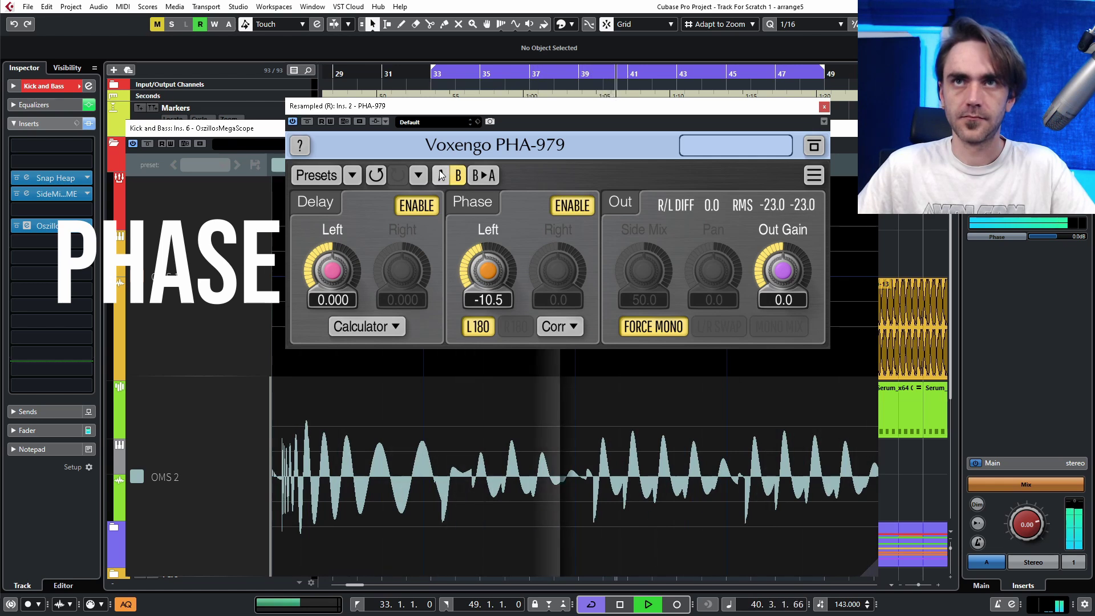
click(441, 177)
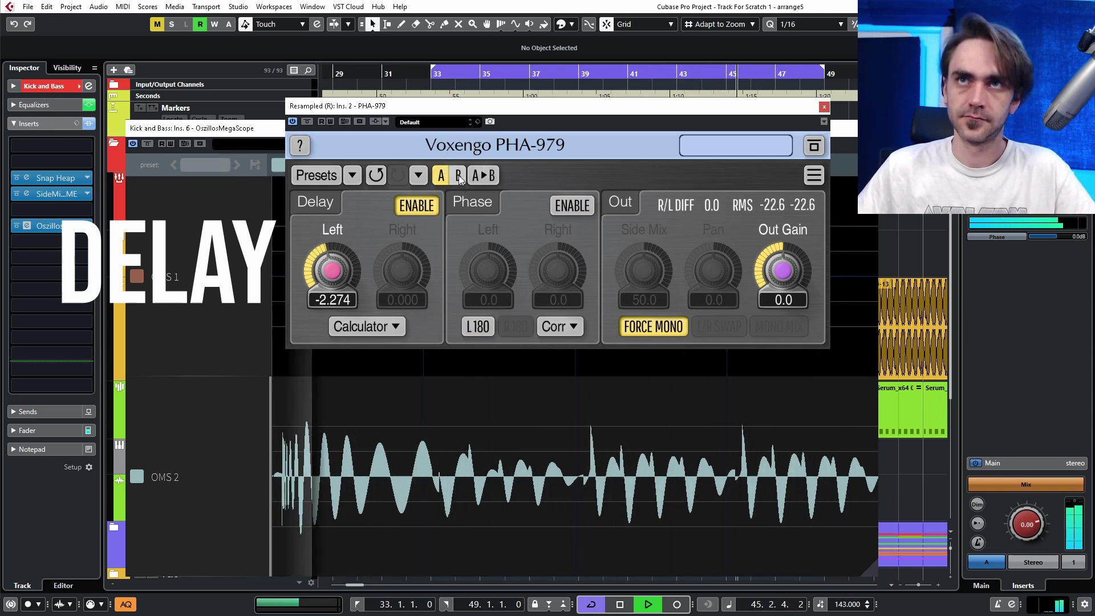
key(space)
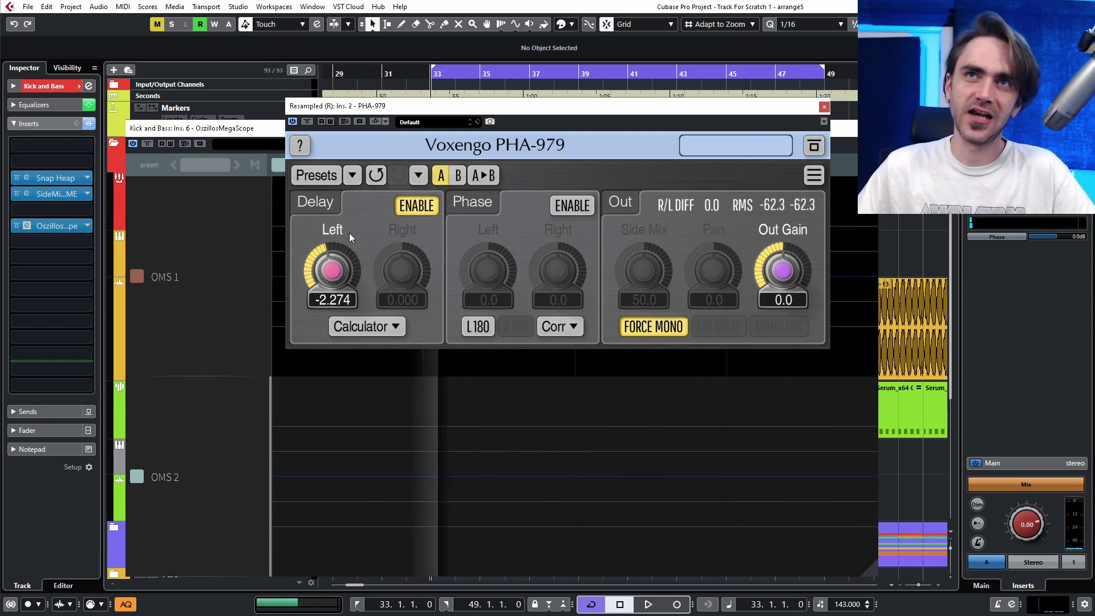
Copy setting B to setting A, resume playback, and lower setting A's Left delay to -3.586.
click(458, 175)
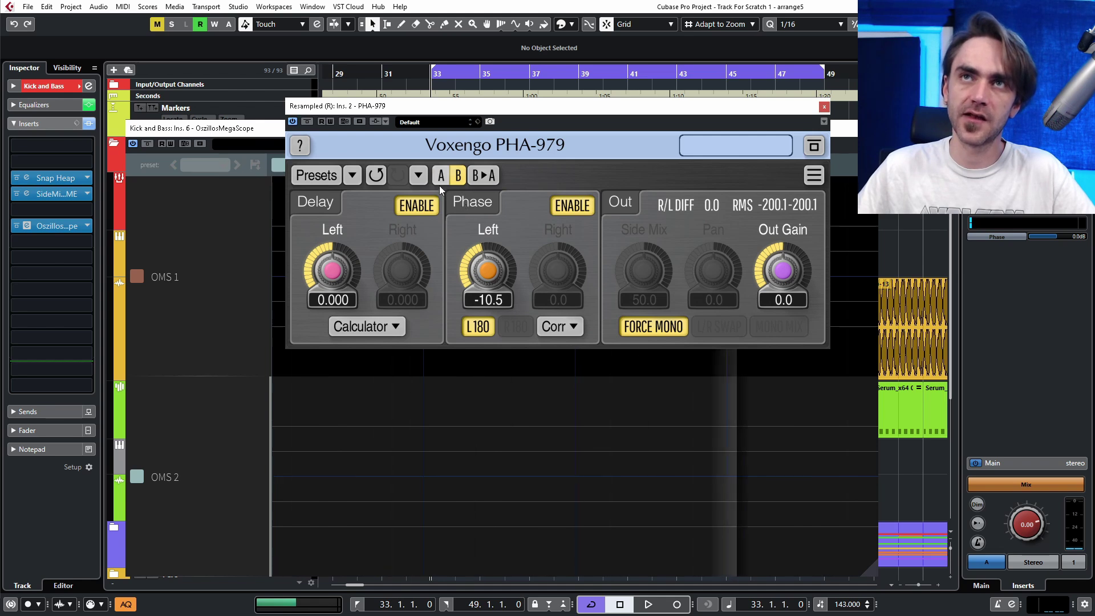
click(477, 177)
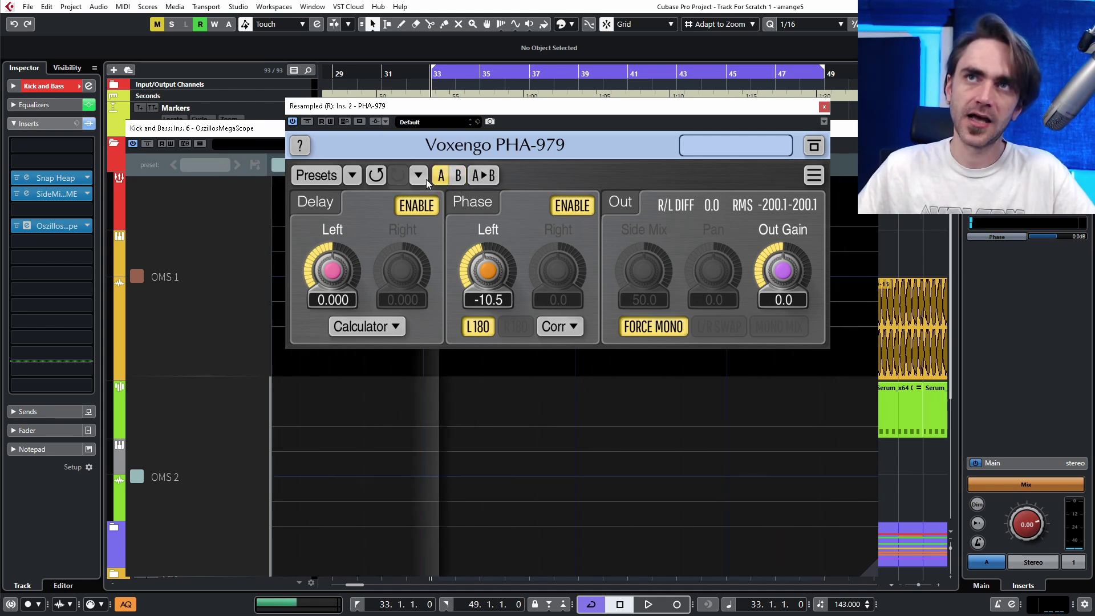
click(444, 175)
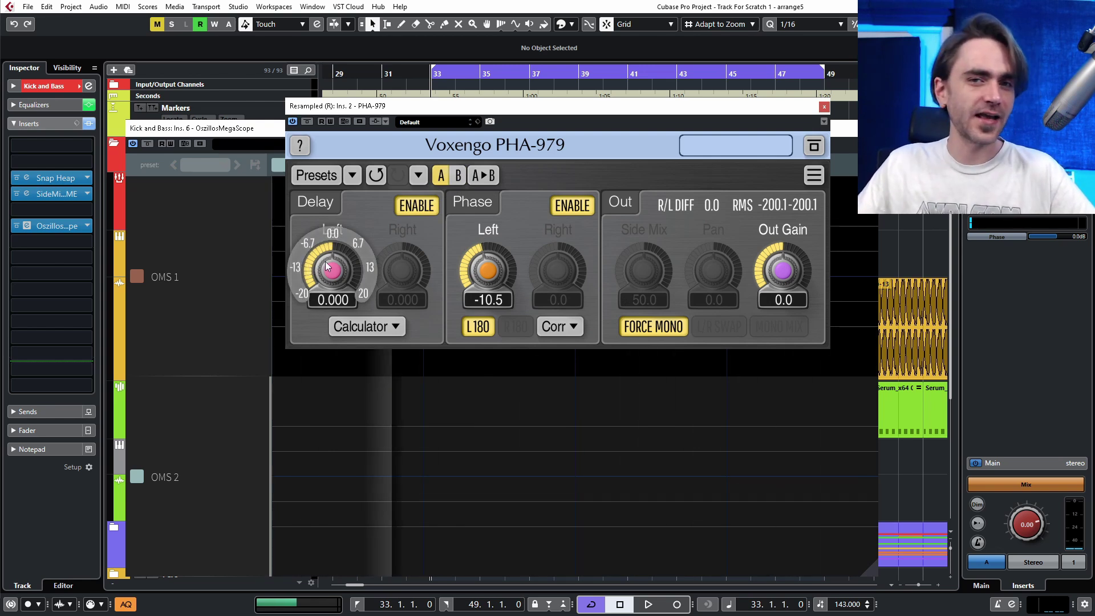
key(space)
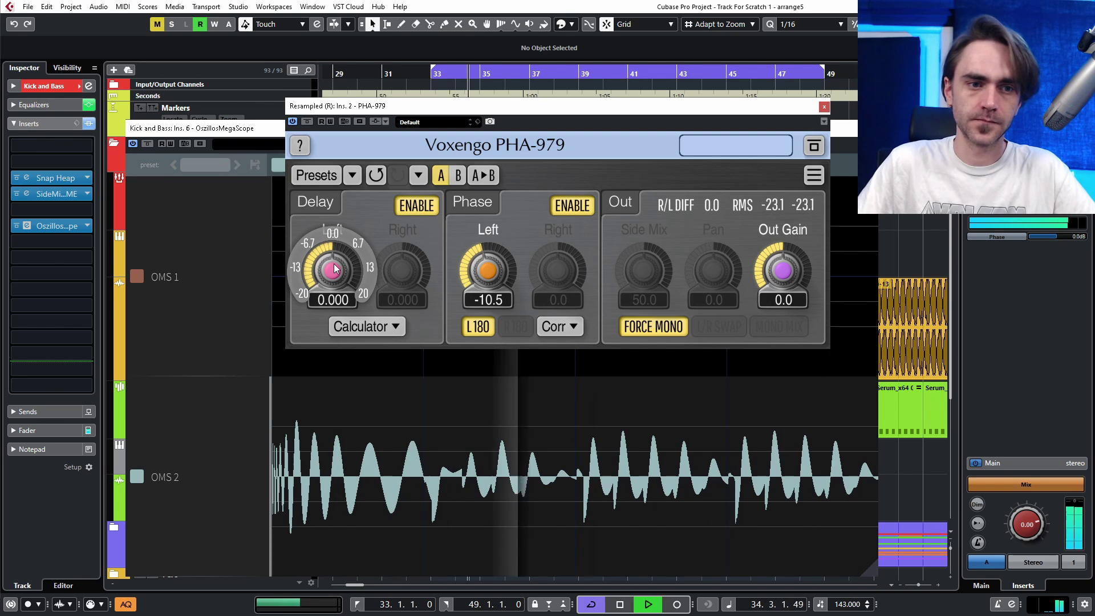
mouse_move(335, 269)
mouse_down()
mouse_move(335, 294)
mouse_move(335, 275)
mouse_up()
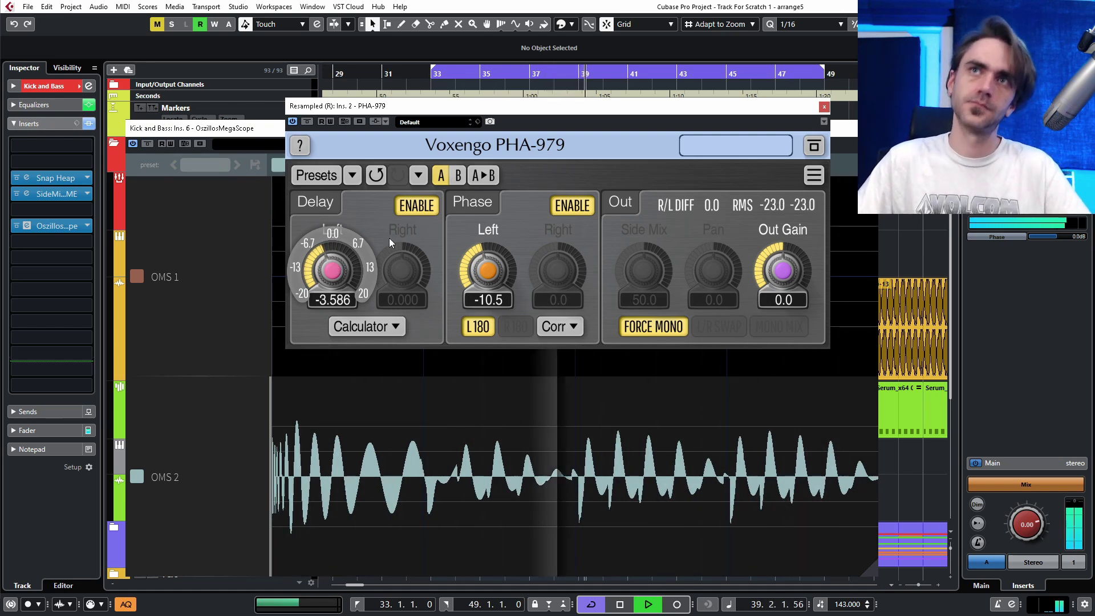
Compare phase-only setting B with the combined delay and phase of setting A during playback, and stop the loop.
click(457, 180)
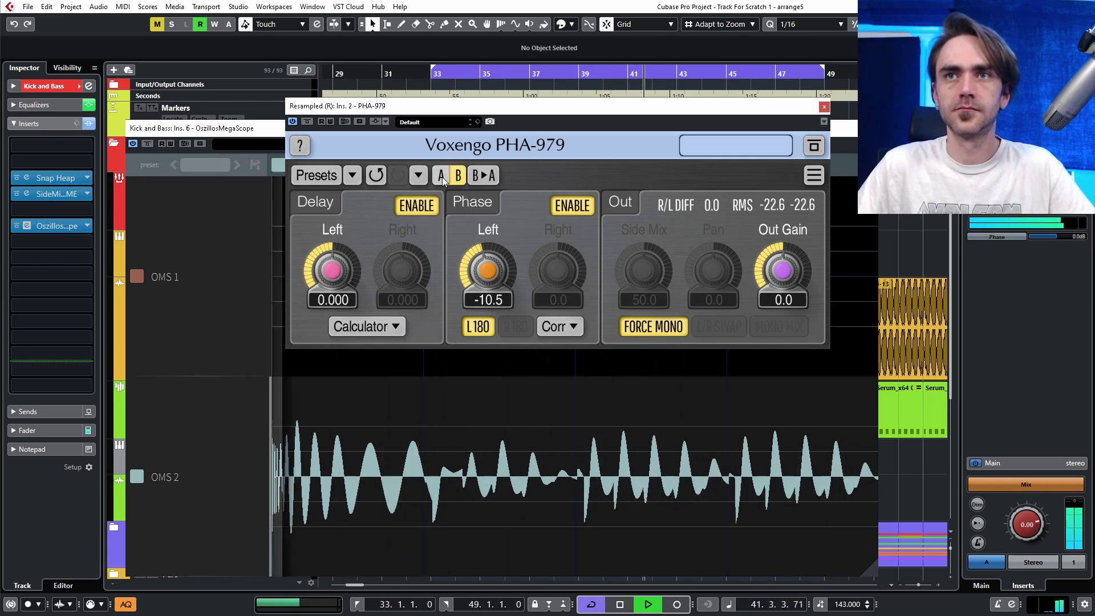
click(441, 176)
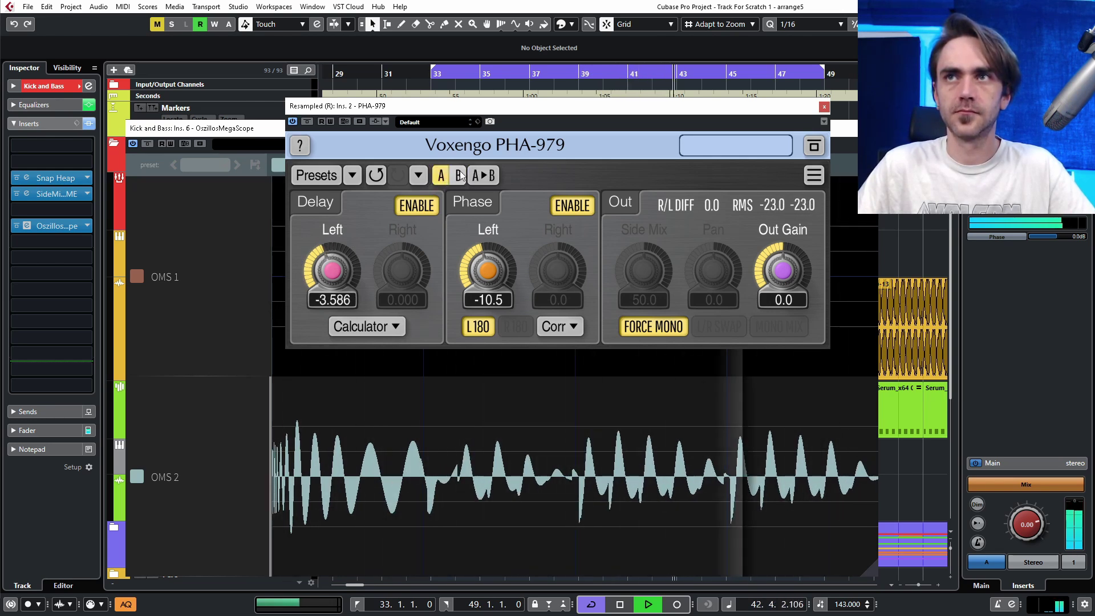
click(459, 176)
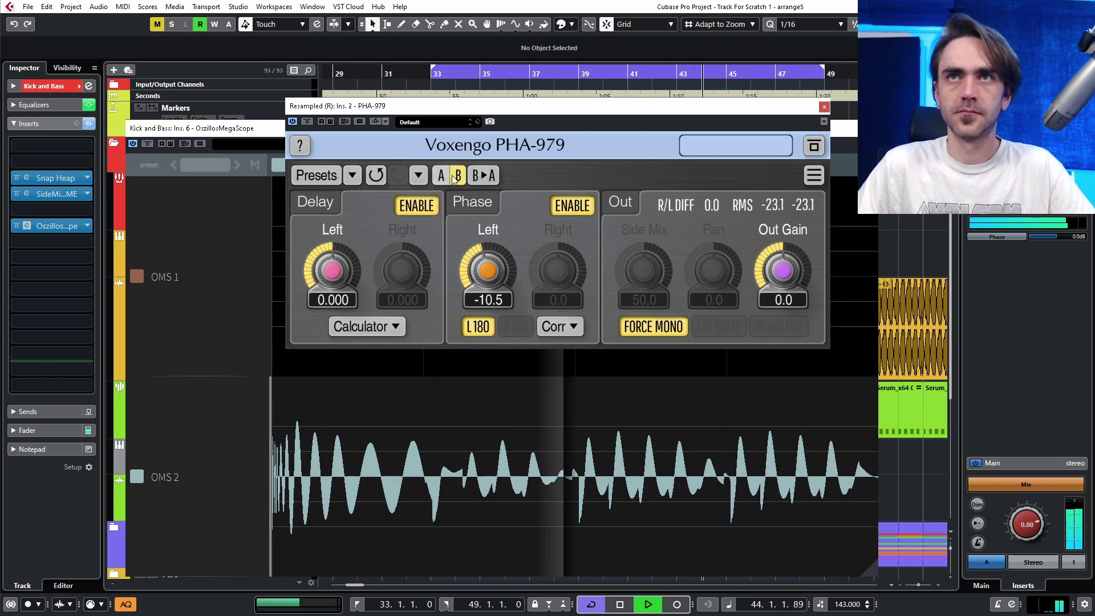
click(442, 176)
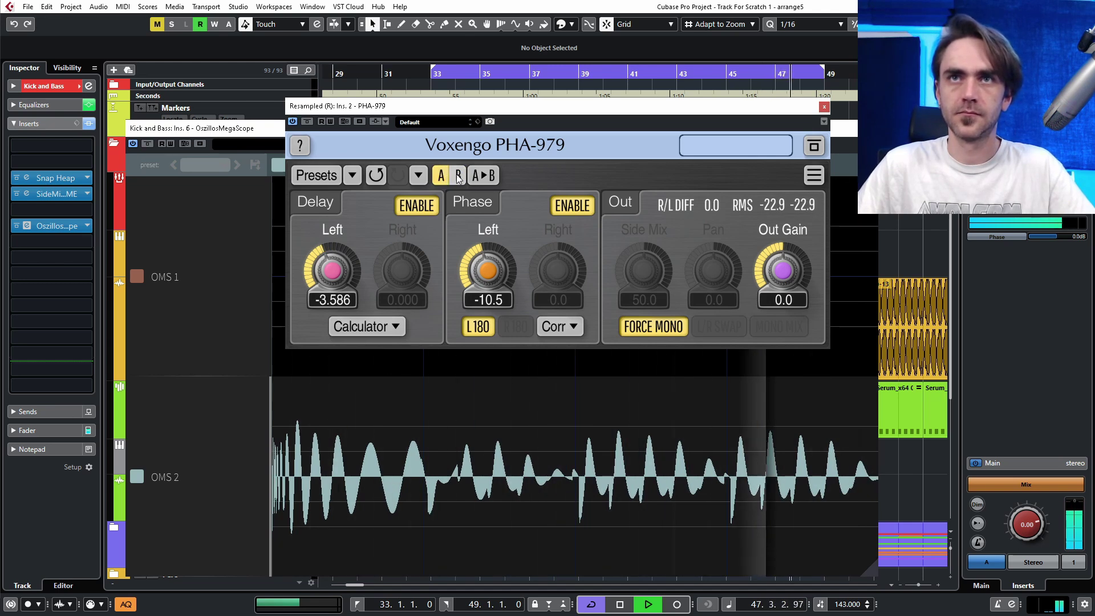
click(458, 176)
click(442, 176)
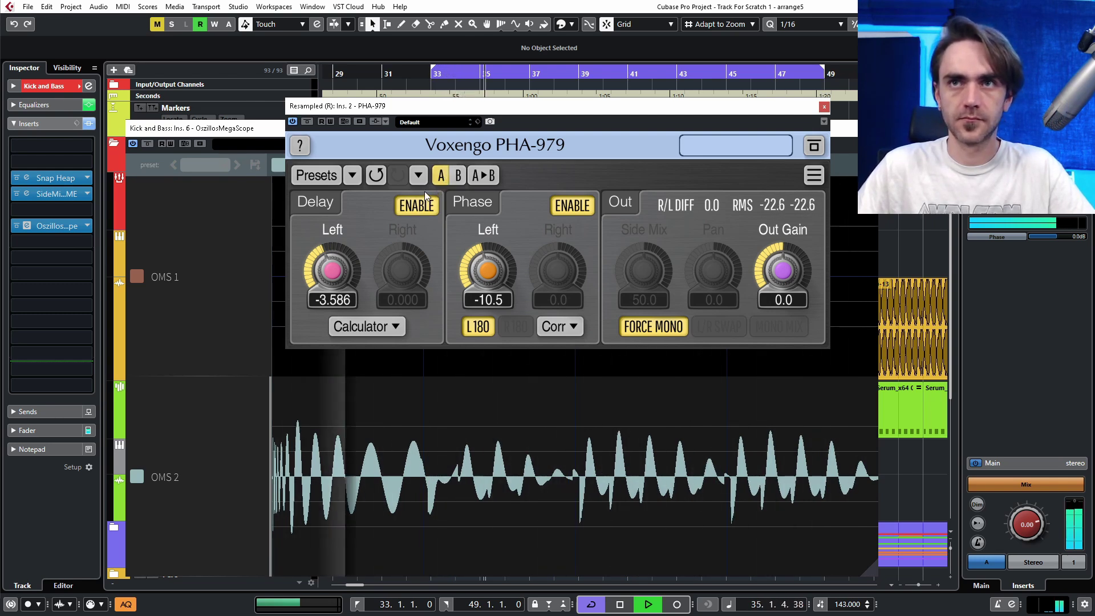
key(space)
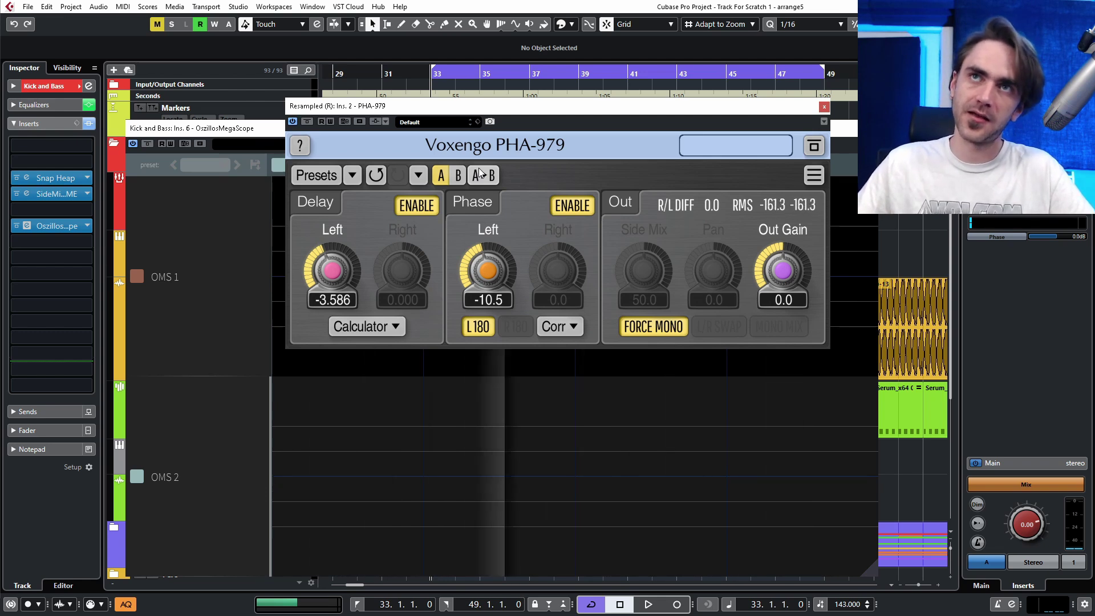
Copy the combined setting A to setting B and turn off Force Mono.
click(459, 175)
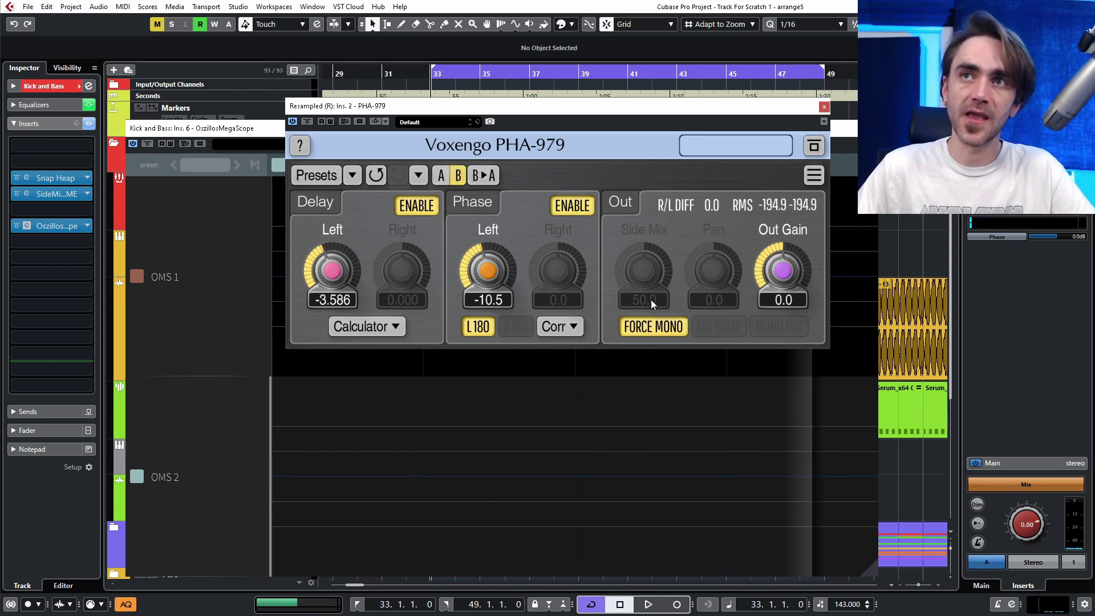
click(659, 328)
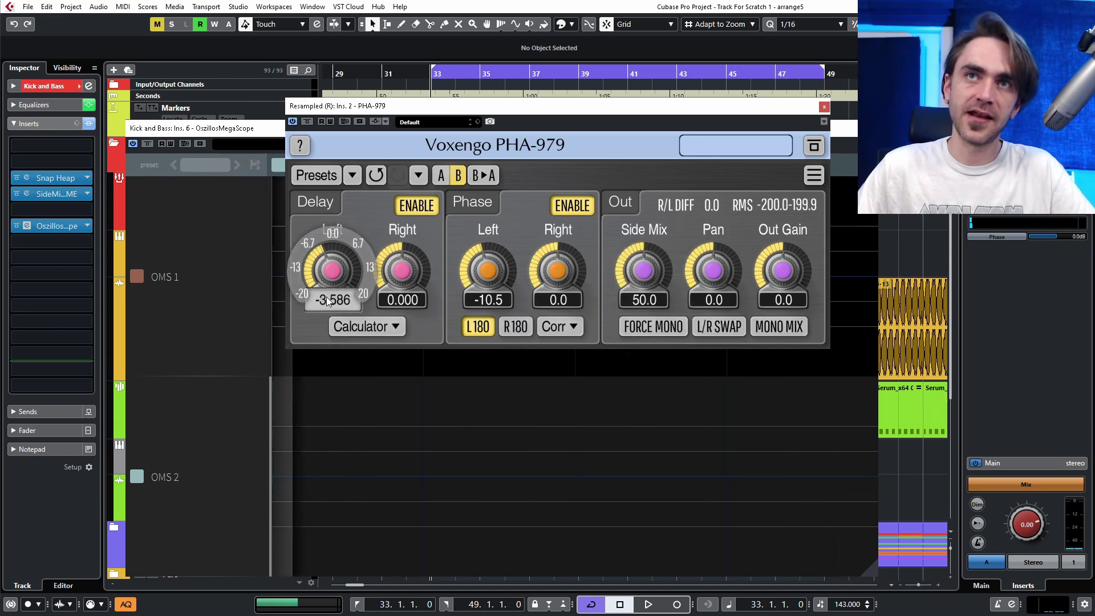
Set the Right delay to -3.586 to match the left channel.
click(403, 307)
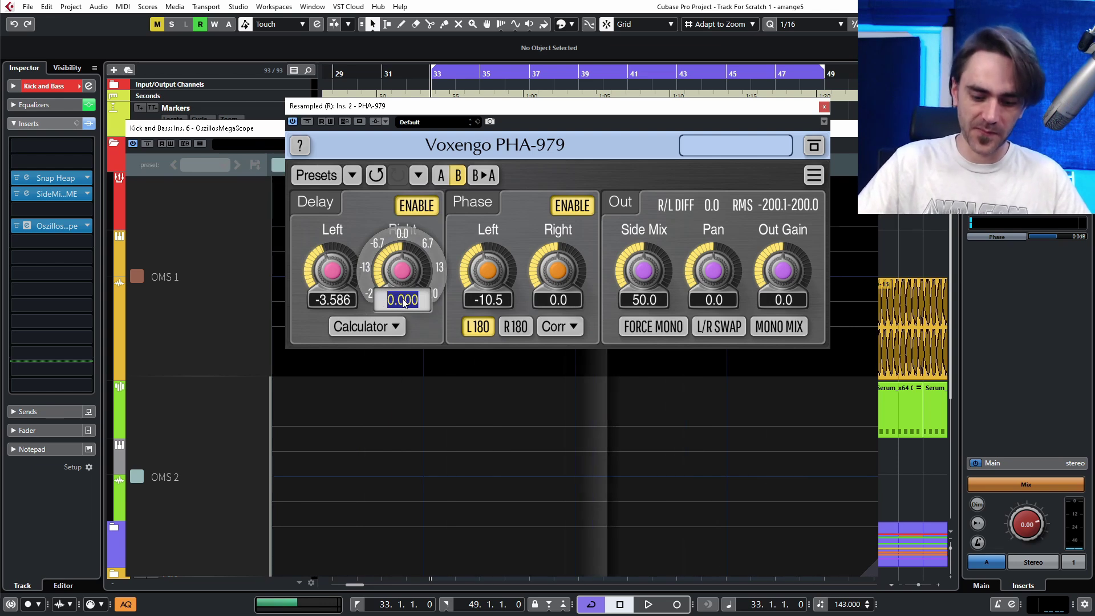
key(BackSpace)
text(-3.5)
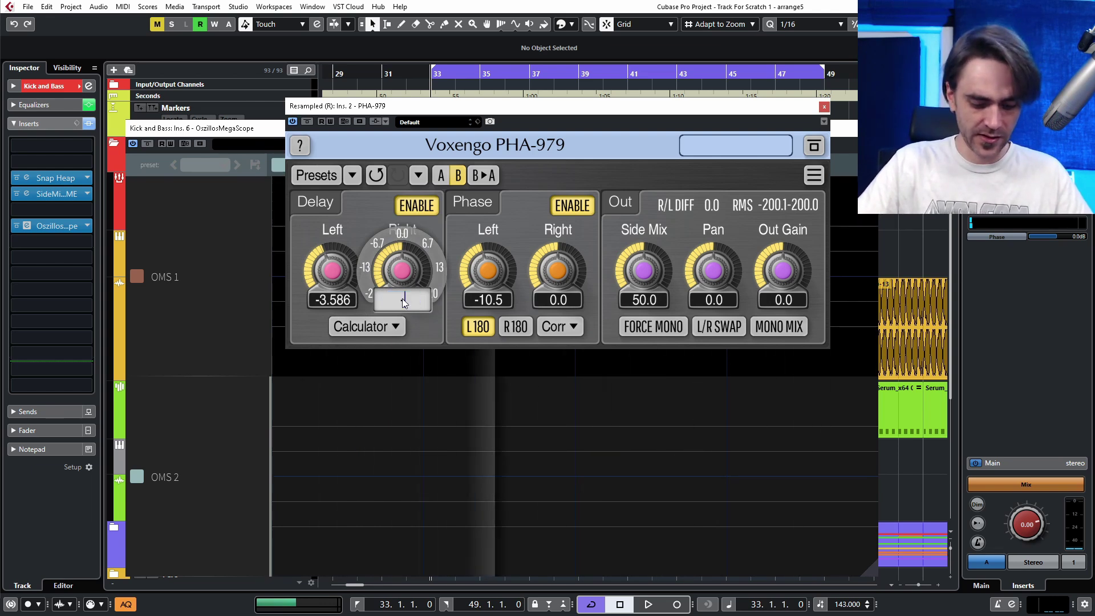
text(86)
key(Return)
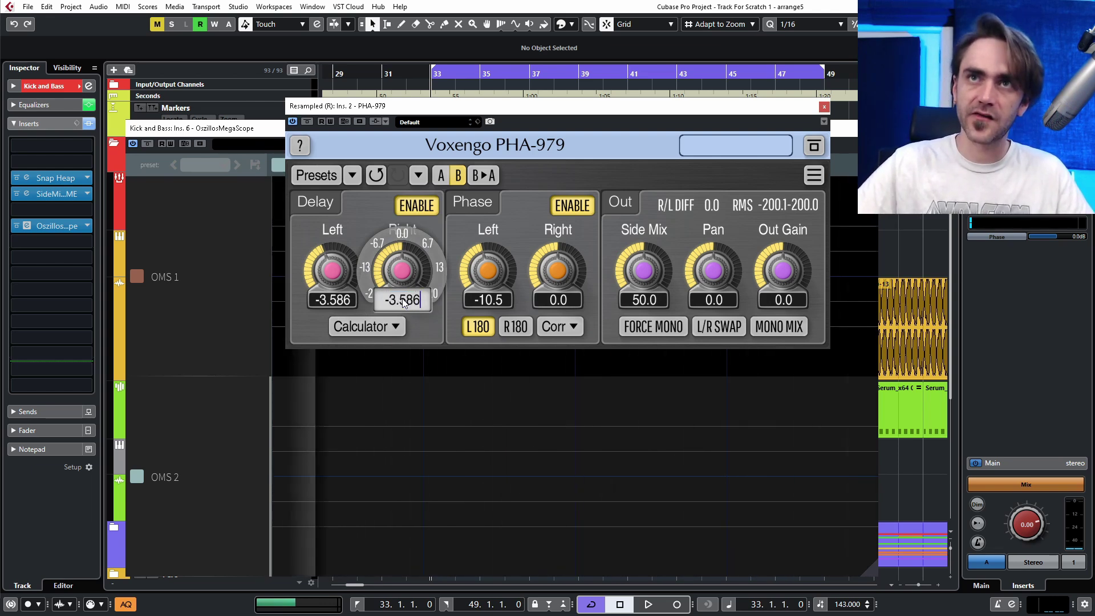
Set the Right phase to -10.5 with the right 180 inversion enabled, and start playback of the loop.
double_click(556, 301)
text(-10.5)
key(Return)
click(509, 327)
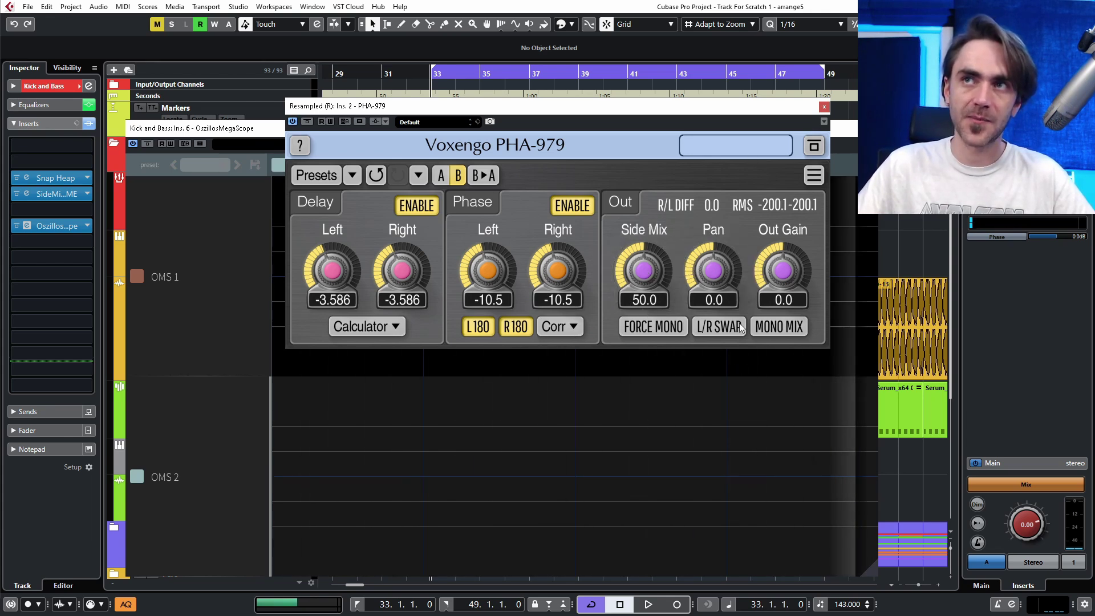
key(space)
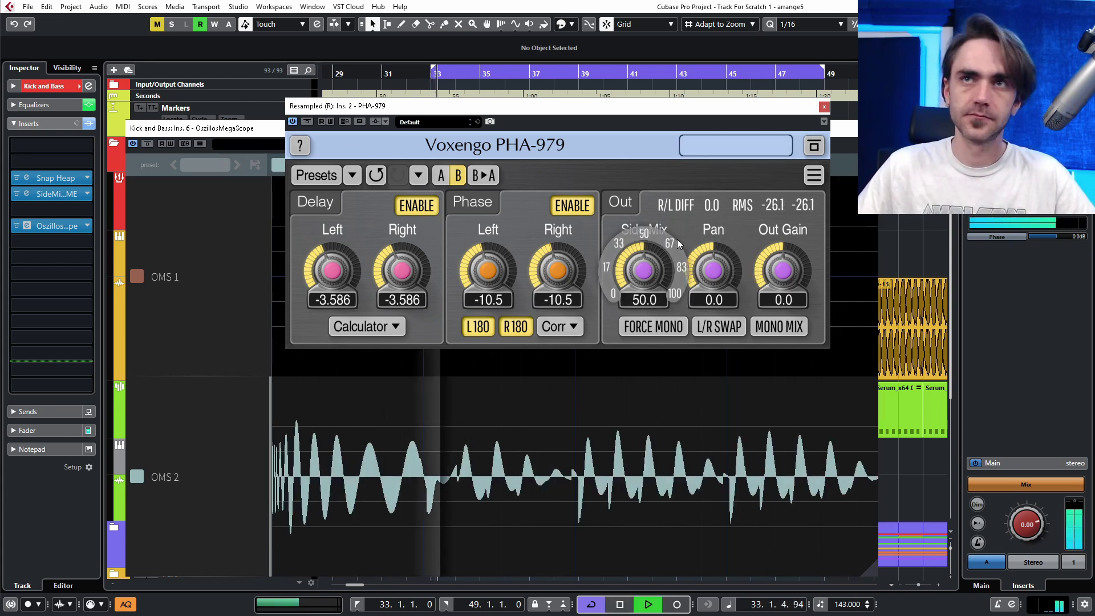
Compare the Force Mono setting A with the matched stereo setting B while the loop plays, and leave setting B active.
click(442, 177)
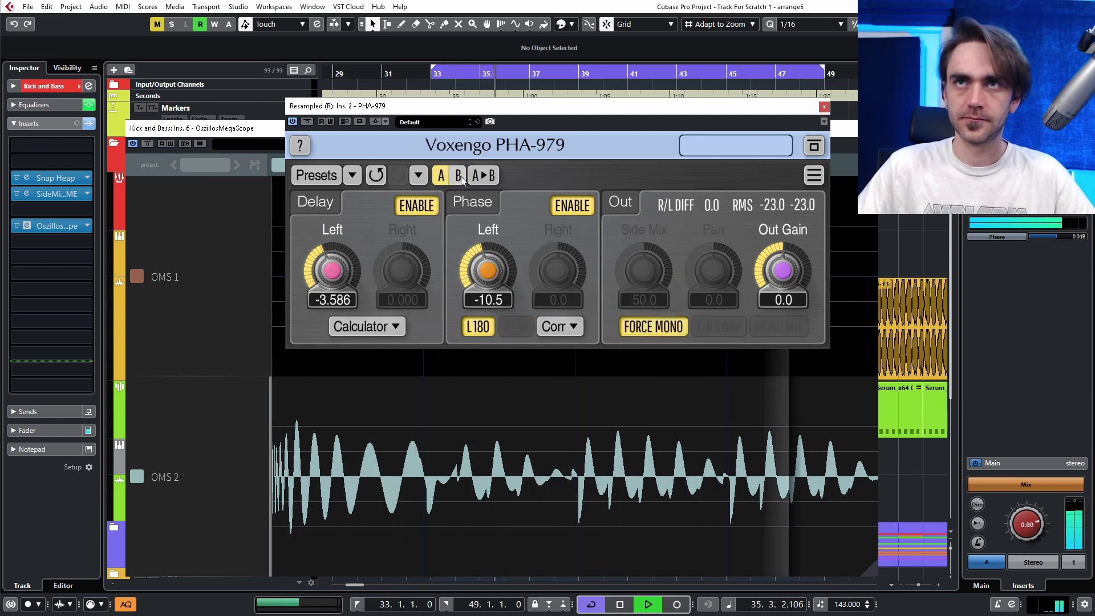
click(458, 177)
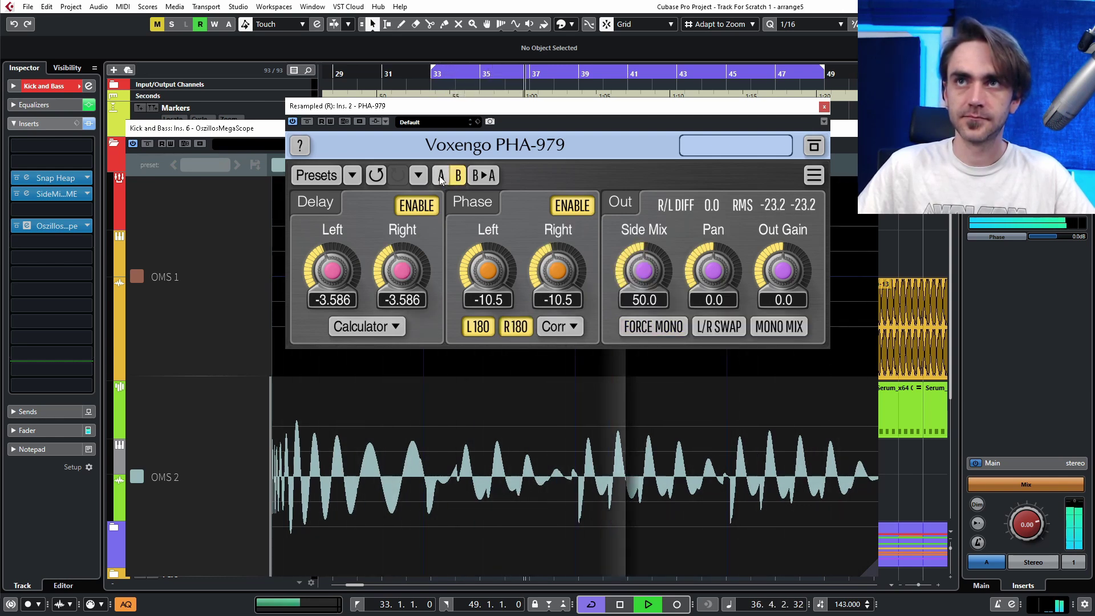
click(441, 177)
click(459, 177)
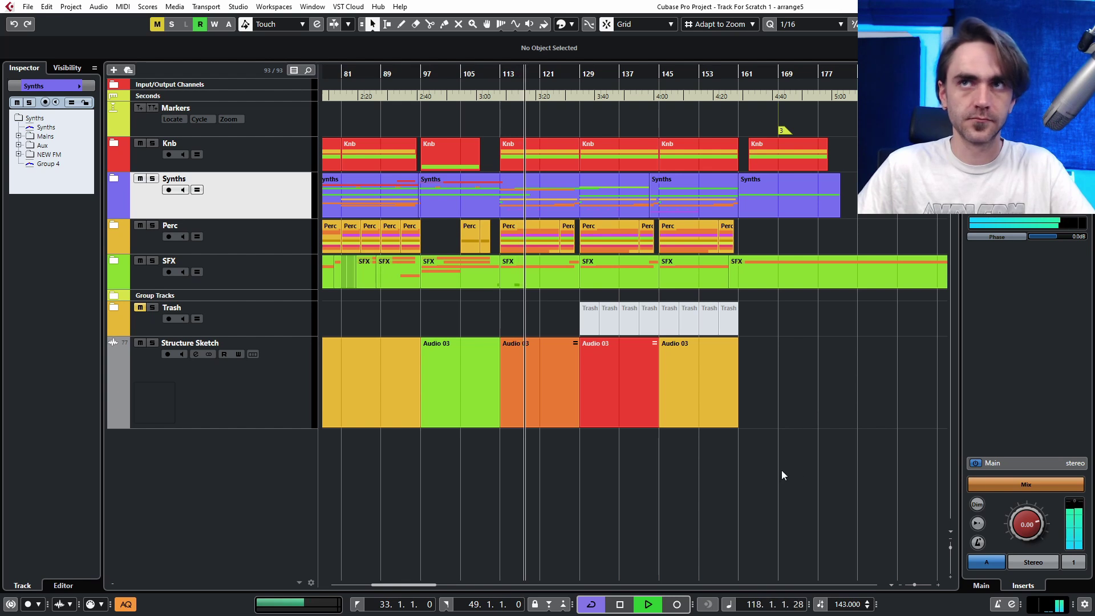
Listen to the arrangement from around bar 118 while viewing its overall structure, and stop playback.
ctrl+scroll(645, 466, down, 3)
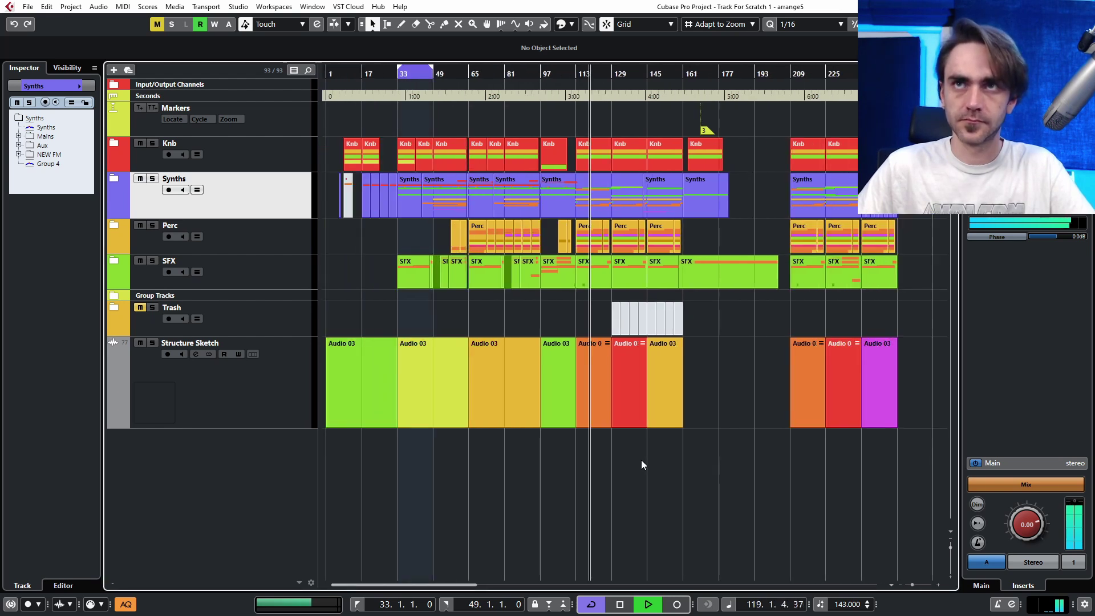
ctrl+scroll(609, 488, up, 6)
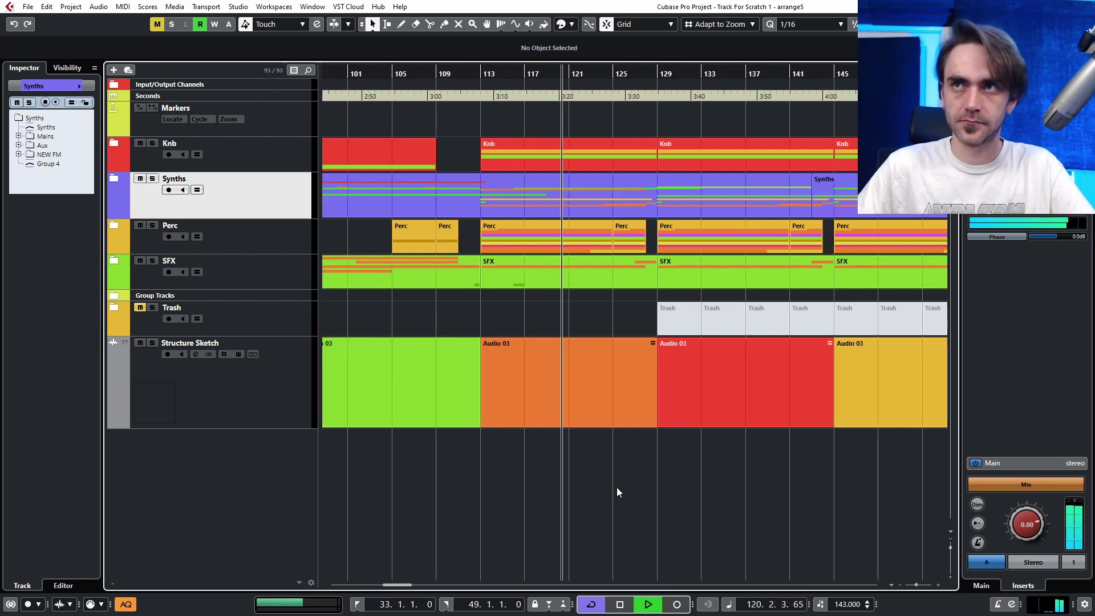
ctrl+scroll(618, 488, down, 3)
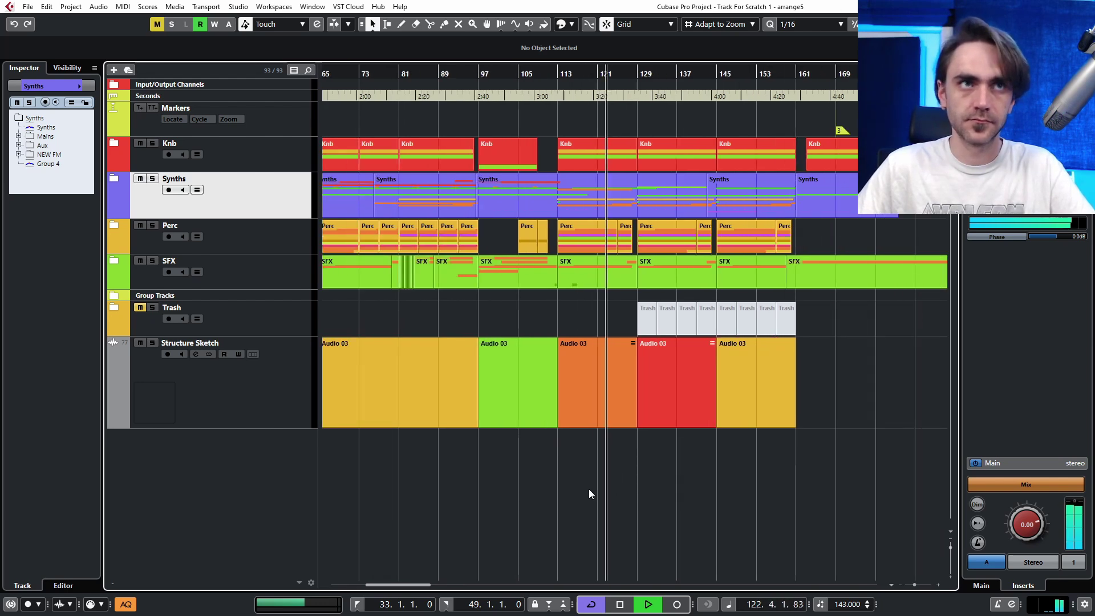
key(space)
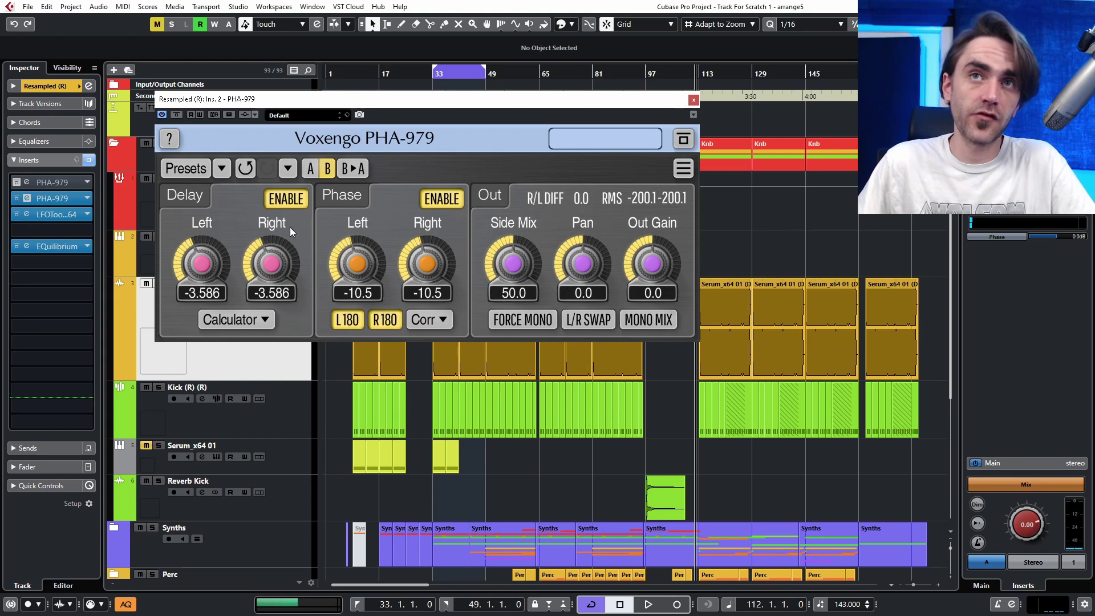
View PHA-979's Delay Time Calculator and close it, and open the Correlometer with playback running.
click(254, 320)
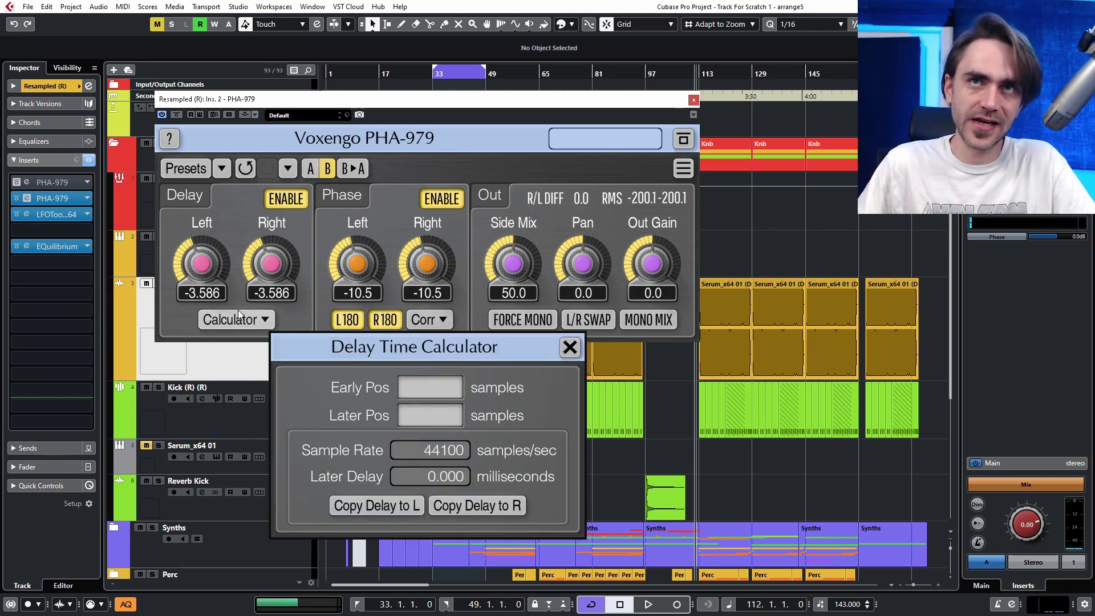
click(569, 347)
click(429, 321)
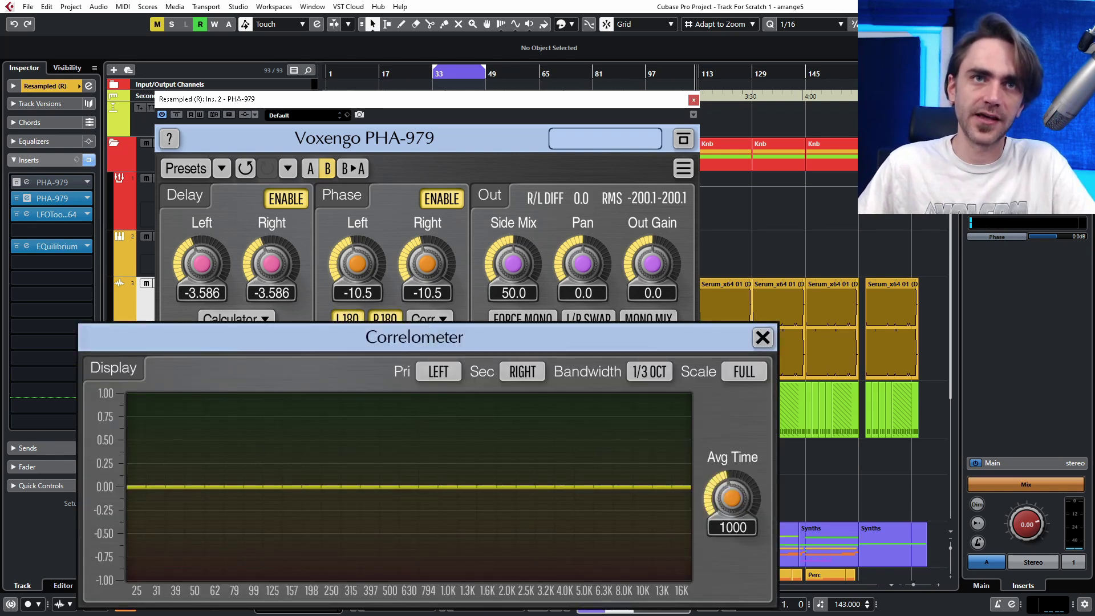
key(space)
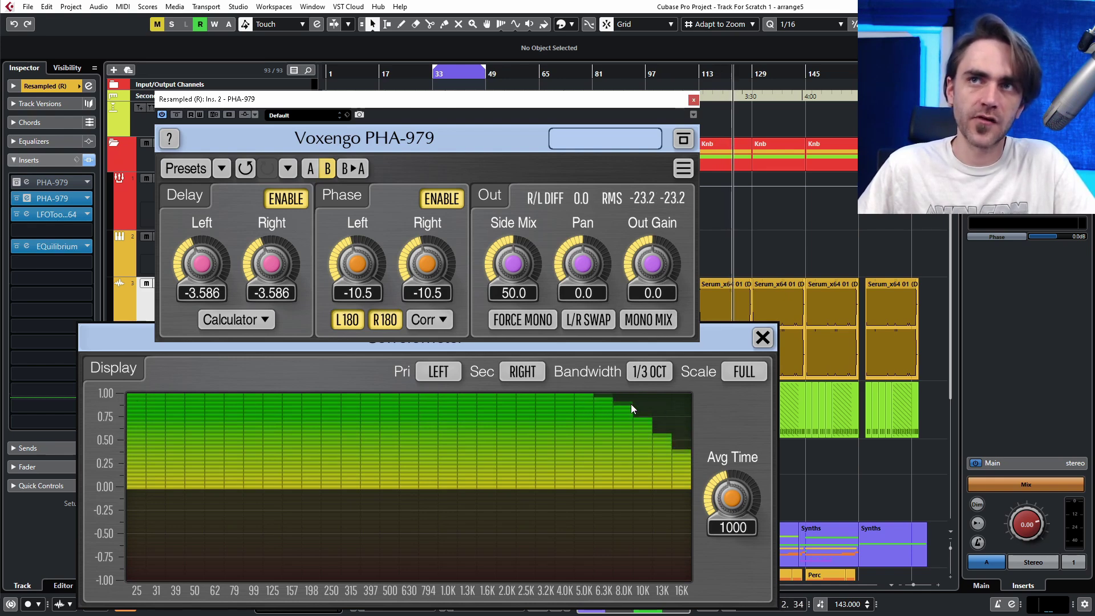
Try a Right delay of -7.347 and a Right phase of 10.0 to see their effect on channel correlation, and undo both changes.
mouse_move(301, 240)
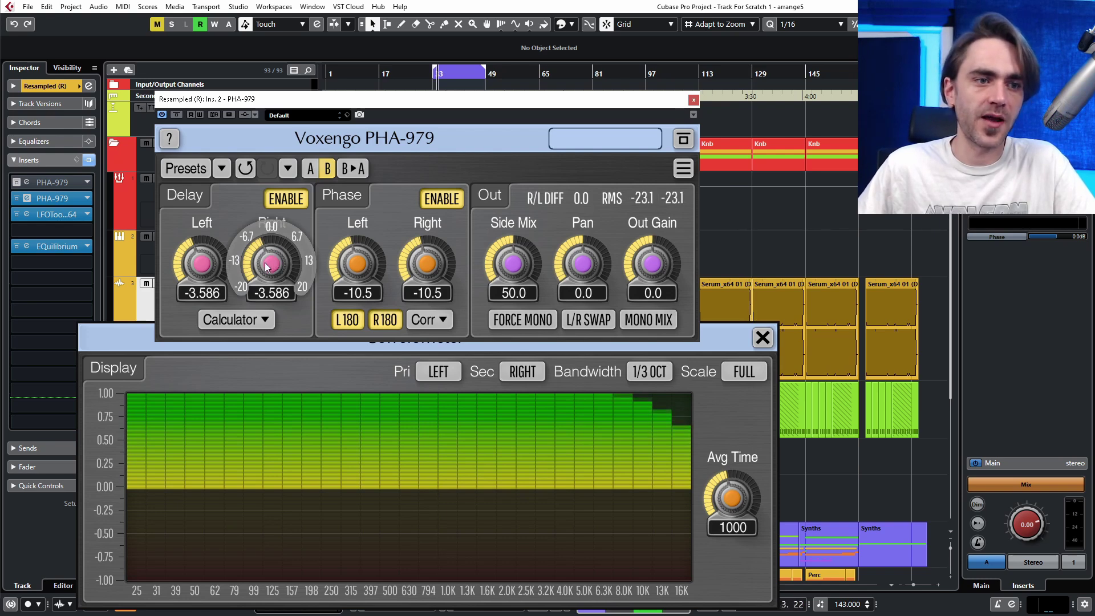
mouse_move(284, 262)
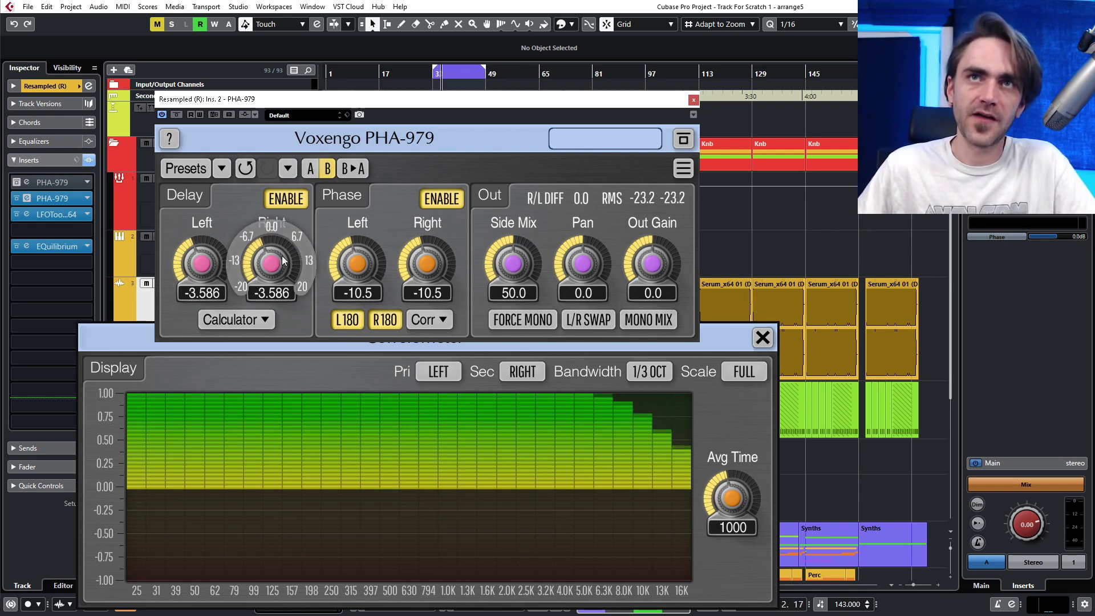
drag(278, 259, 278, 275)
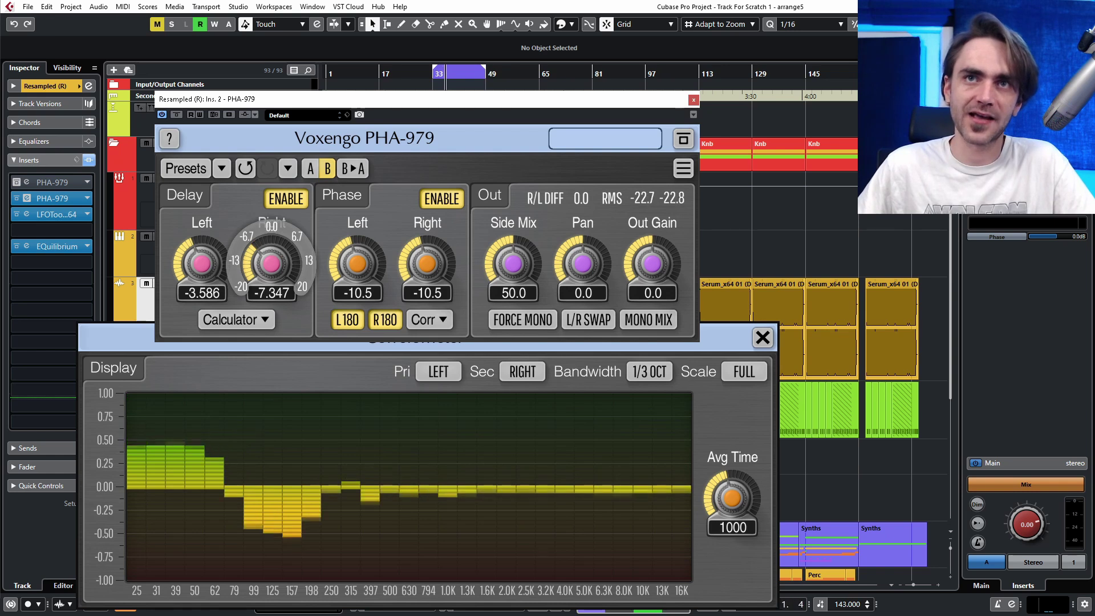
mouse_move(427, 264)
mouse_down()
mouse_move(426, 239)
mouse_move(415, 262)
mouse_up()
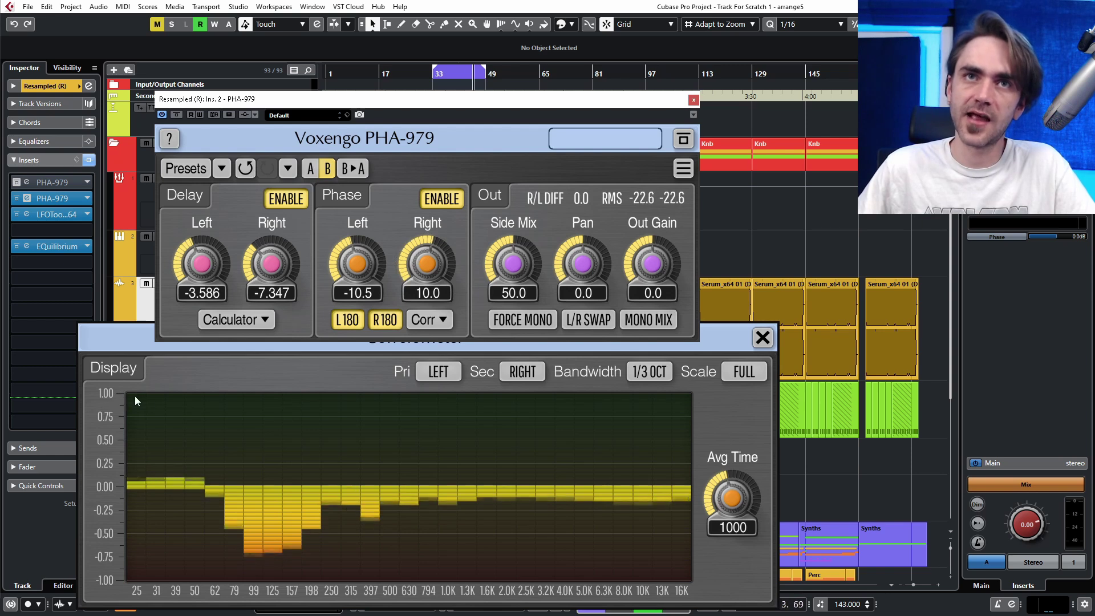
click(245, 169)
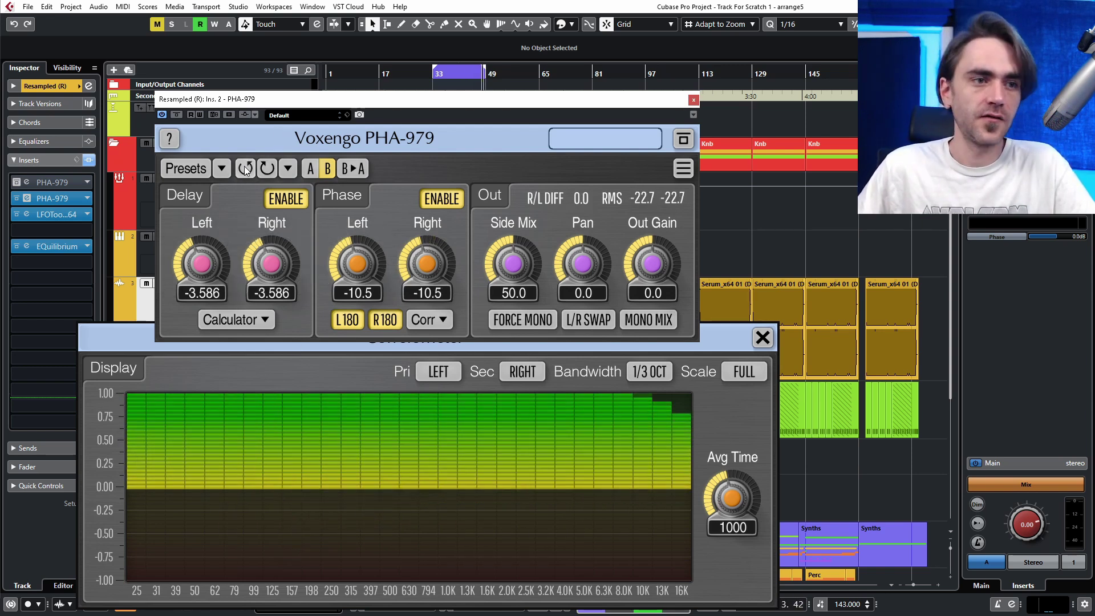
Close the Correlometer and the PHA-979 window, and examine the kick and bass clips within the loop range.
click(763, 337)
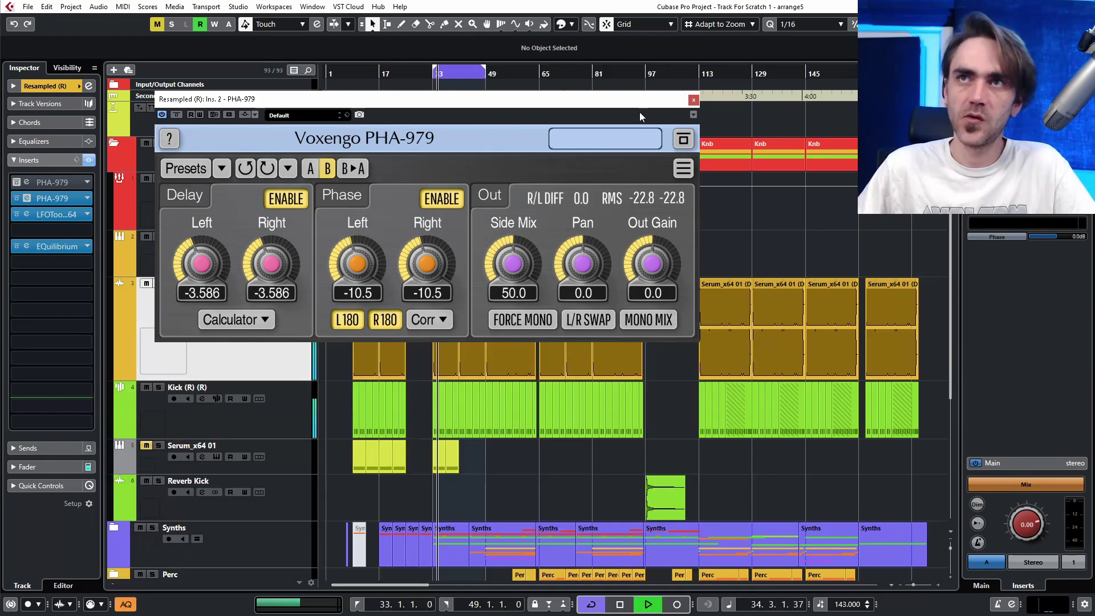
click(690, 103)
ctrl+scroll(447, 322, up, 10)
ctrl+scroll(445, 316, down, 10)
drag(587, 387, 560, 387)
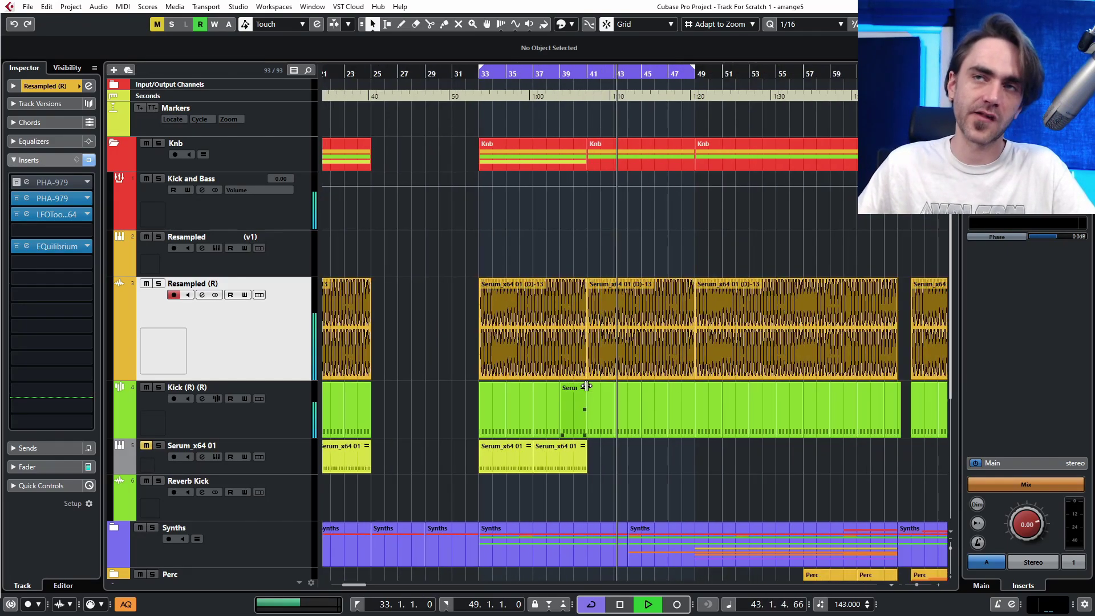